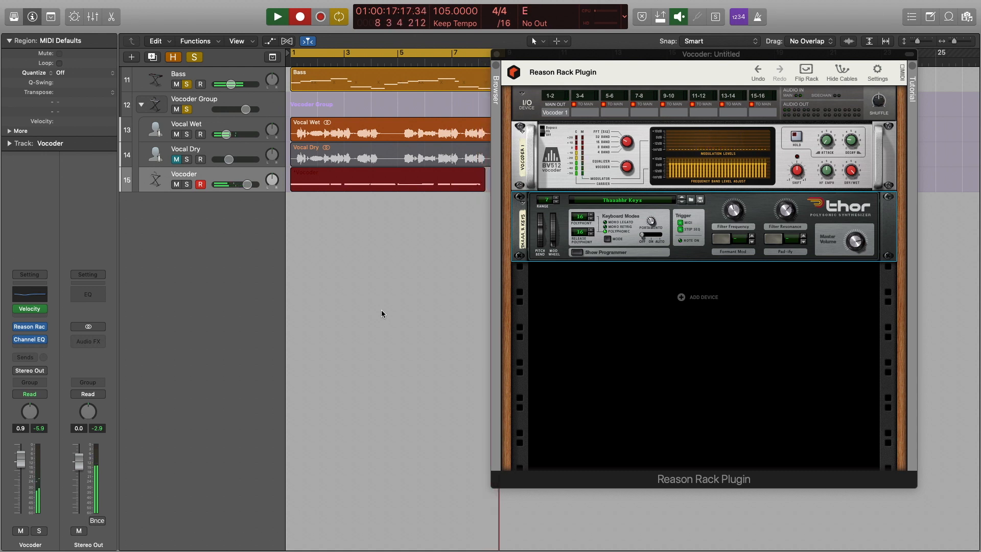
Stop recording so the vocoder take lands as a region on the Vocoder track
{"action": "key", "text": "space"}
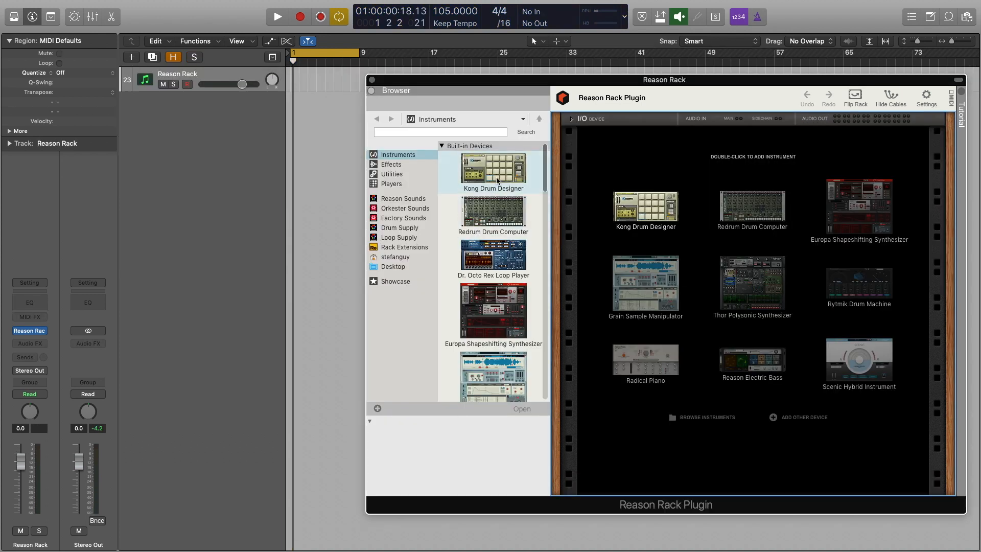
{"action": "scroll", "coordinate": [498, 199], "scroll_direction": "down", "scroll_amount": 3}
{"action": "scroll", "coordinate": [498, 207], "scroll_direction": "down", "scroll_amount": 3}
{"action": "scroll", "coordinate": [499, 211], "scroll_direction": "down", "scroll_amount": 3}
{"action": "scroll", "coordinate": [499, 214], "scroll_direction": "down", "scroll_amount": 2}
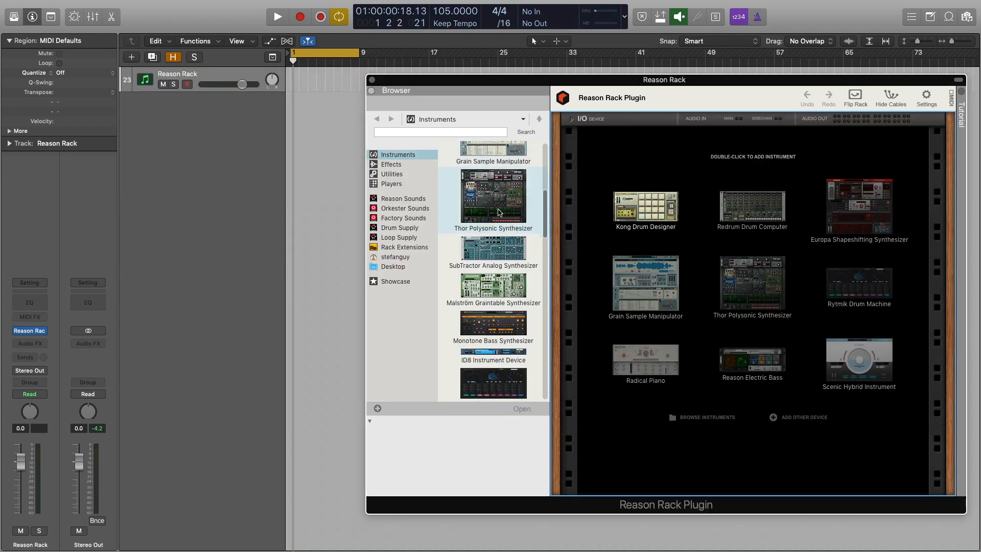
{"action": "scroll", "coordinate": [498, 212], "scroll_direction": "down", "scroll_amount": 3}
{"action": "scroll", "coordinate": [499, 212], "scroll_direction": "down", "scroll_amount": 3}
{"action": "scroll", "coordinate": [498, 213], "scroll_direction": "down", "scroll_amount": 3}
{"action": "scroll", "coordinate": [499, 213], "scroll_direction": "down", "scroll_amount": 3}
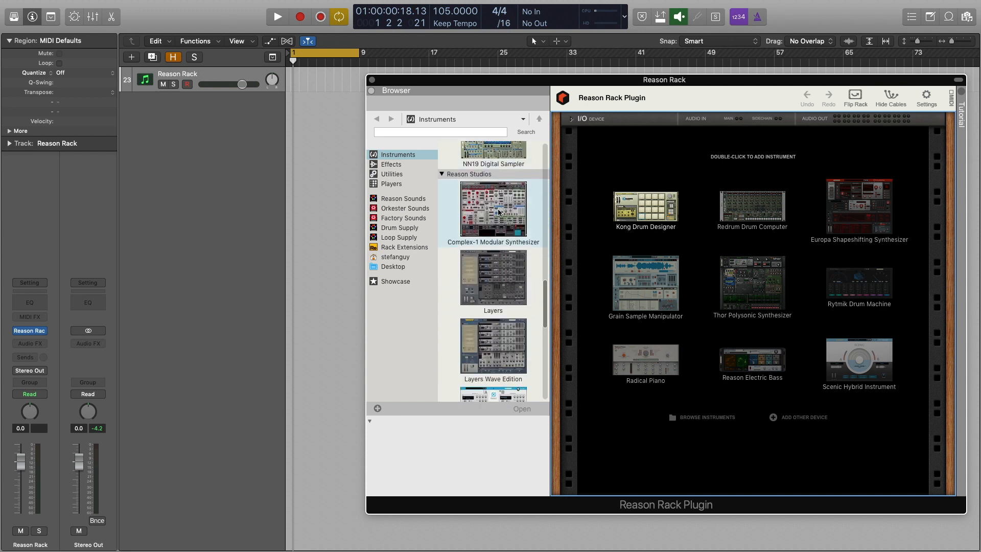
{"action": "scroll", "coordinate": [499, 212], "scroll_direction": "down", "scroll_amount": 3}
{"action": "scroll", "coordinate": [499, 212], "scroll_direction": "down", "scroll_amount": 3}
{"action": "scroll", "coordinate": [499, 213], "scroll_direction": "down", "scroll_amount": 3}
{"action": "scroll", "coordinate": [499, 212], "scroll_direction": "down", "scroll_amount": 2}
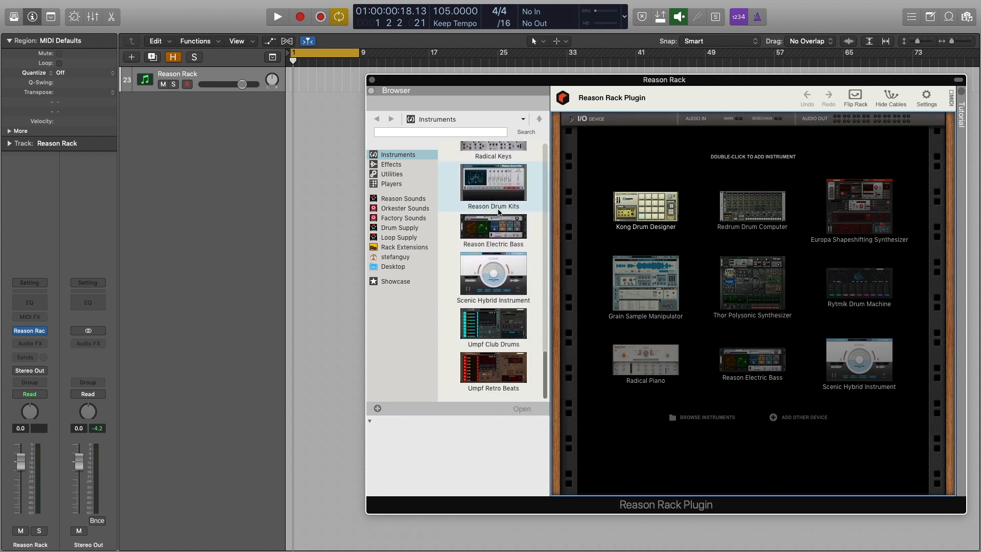
{"action": "scroll", "coordinate": [499, 212], "scroll_direction": "up", "scroll_amount": 1}
Browse the Reason Rack Browser's Effects, Utilities and Players device categories
{"action": "left_click", "coordinate": [392, 164]}
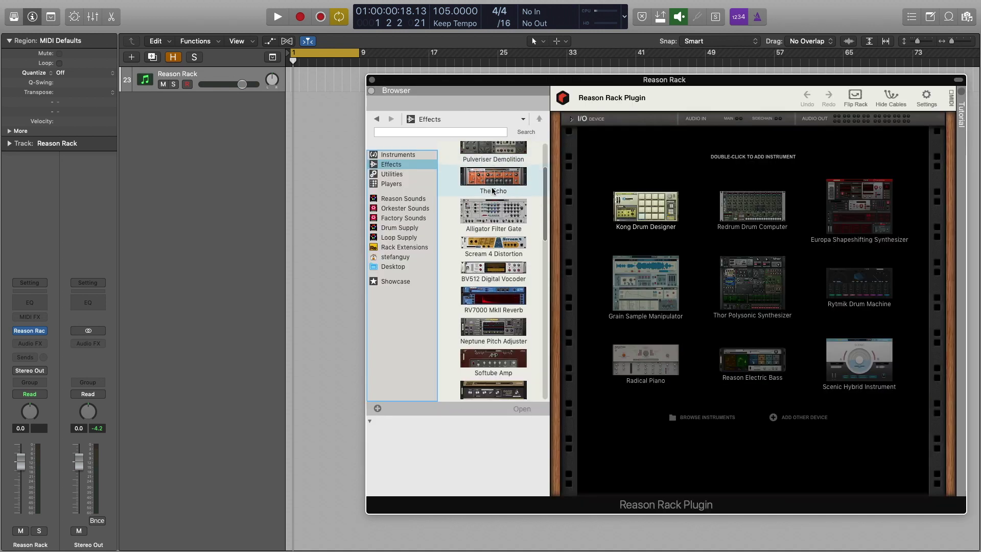
{"action": "scroll", "coordinate": [493, 190], "scroll_direction": "down", "scroll_amount": 5}
{"action": "scroll", "coordinate": [493, 191], "scroll_direction": "down", "scroll_amount": 5}
{"action": "scroll", "coordinate": [493, 191], "scroll_direction": "down", "scroll_amount": 3}
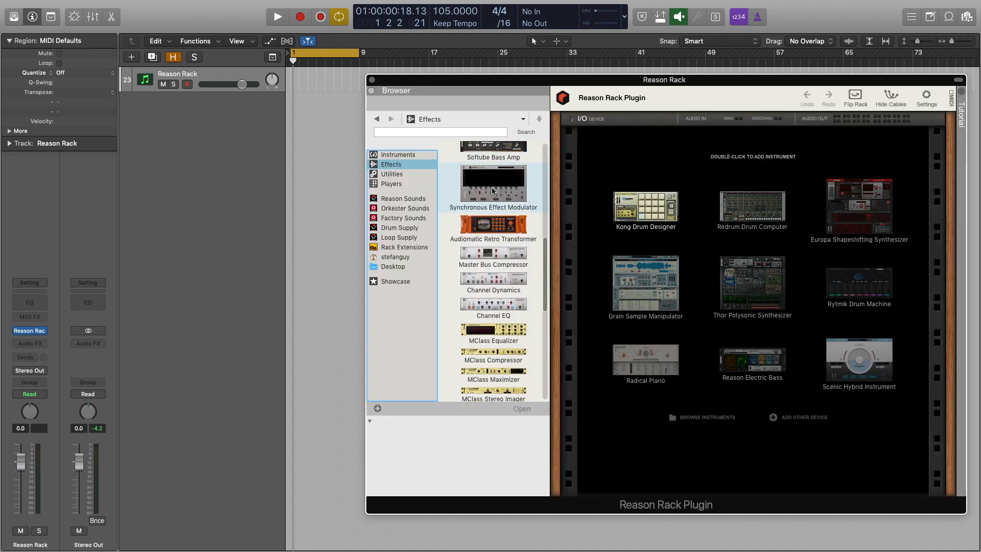
{"action": "scroll", "coordinate": [493, 190], "scroll_direction": "down", "scroll_amount": 3}
{"action": "scroll", "coordinate": [494, 190], "scroll_direction": "down", "scroll_amount": 3}
{"action": "scroll", "coordinate": [493, 190], "scroll_direction": "down", "scroll_amount": 3}
{"action": "scroll", "coordinate": [493, 190], "scroll_direction": "down", "scroll_amount": 2}
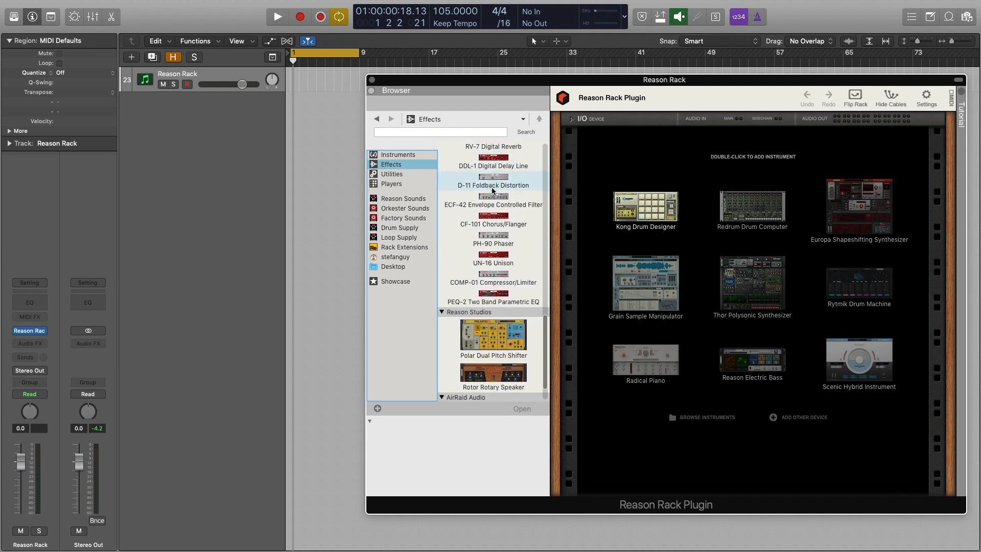
{"action": "scroll", "coordinate": [493, 191], "scroll_direction": "down", "scroll_amount": 2}
{"action": "left_click", "coordinate": [421, 174]}
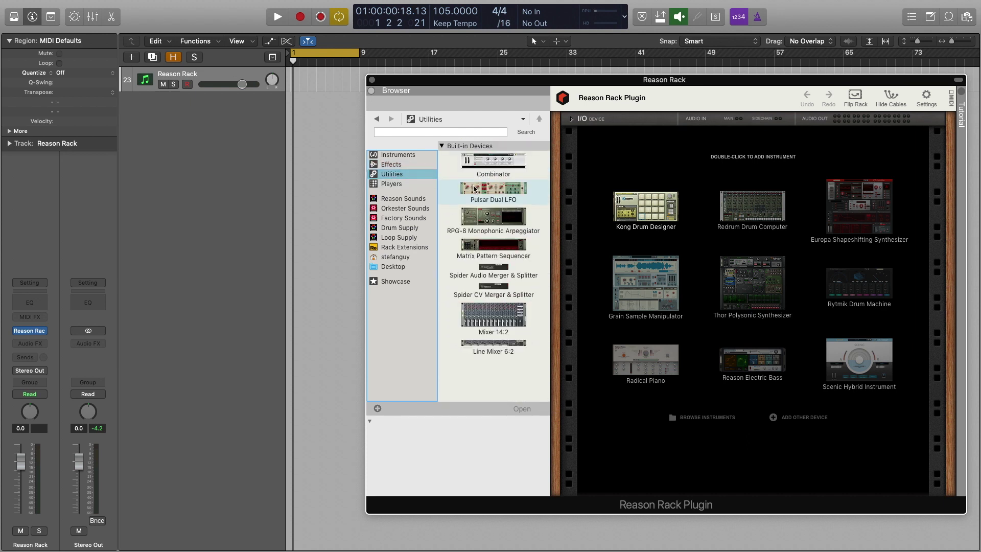
{"action": "left_click", "coordinate": [417, 186]}
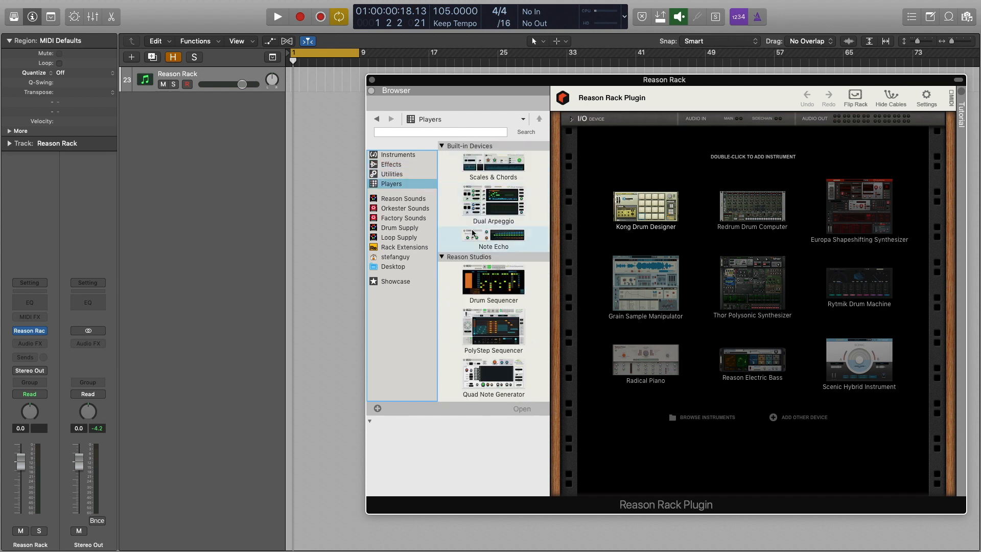
{"action": "scroll", "coordinate": [458, 261], "scroll_direction": "down", "scroll_amount": 2}
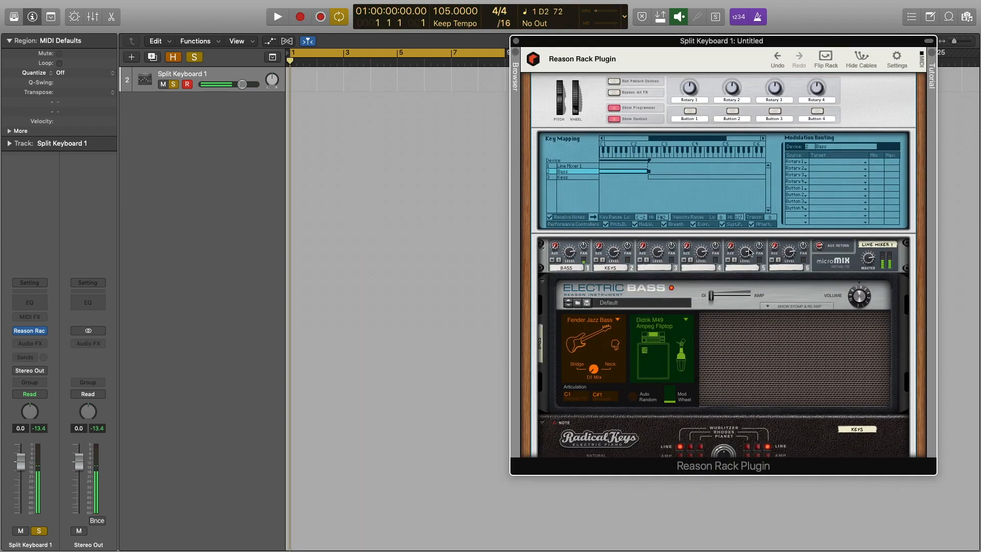
{"action": "scroll", "coordinate": [750, 253], "scroll_direction": "down", "scroll_amount": 8}
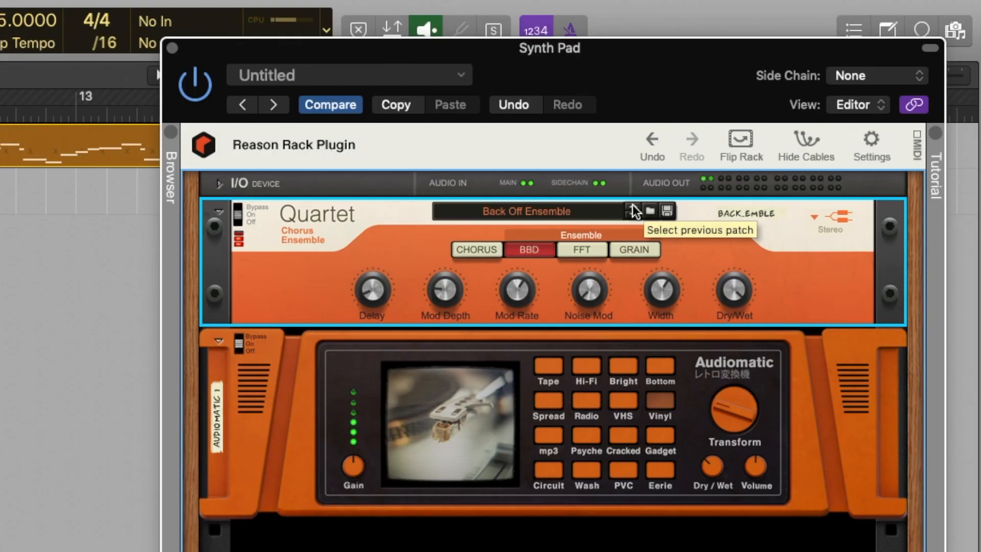
Step the Quartet Chorus Ensemble back through patches until Top Hiss loads
{"action": "left_click", "coordinate": [634, 211]}
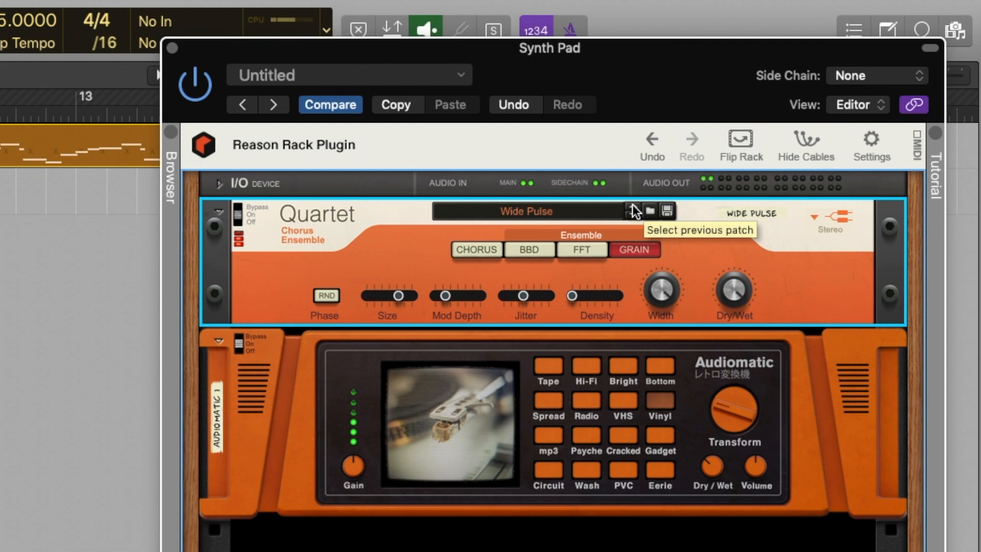
{"action": "left_click", "coordinate": [635, 212]}
{"action": "left_click", "coordinate": [635, 212]}
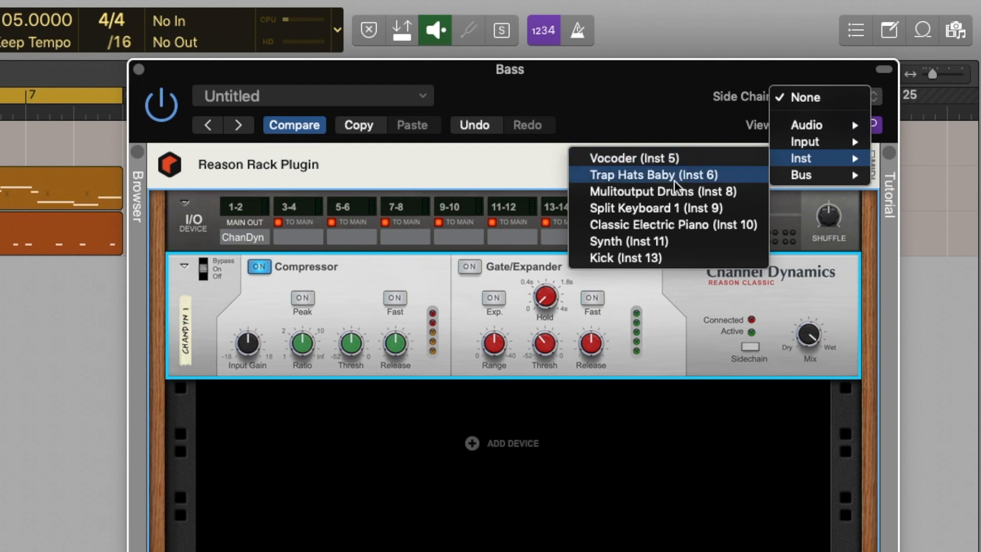
Side-chain the Bass rack from Kick (Inst 13), then load Reason Rack Plugin as a Stereo instrument
{"action": "left_click", "coordinate": [664, 257]}
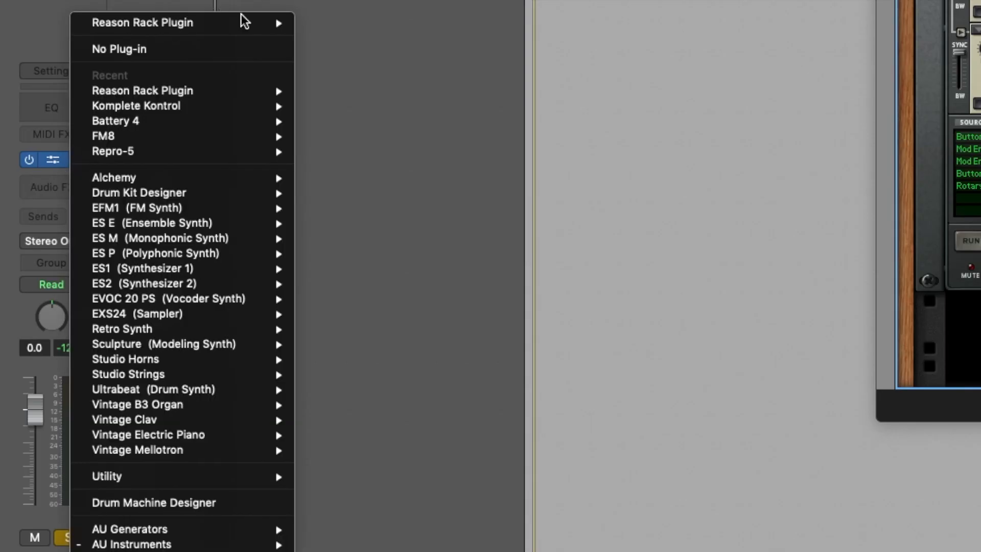
{"action": "mouse_move", "coordinate": [143, 22]}
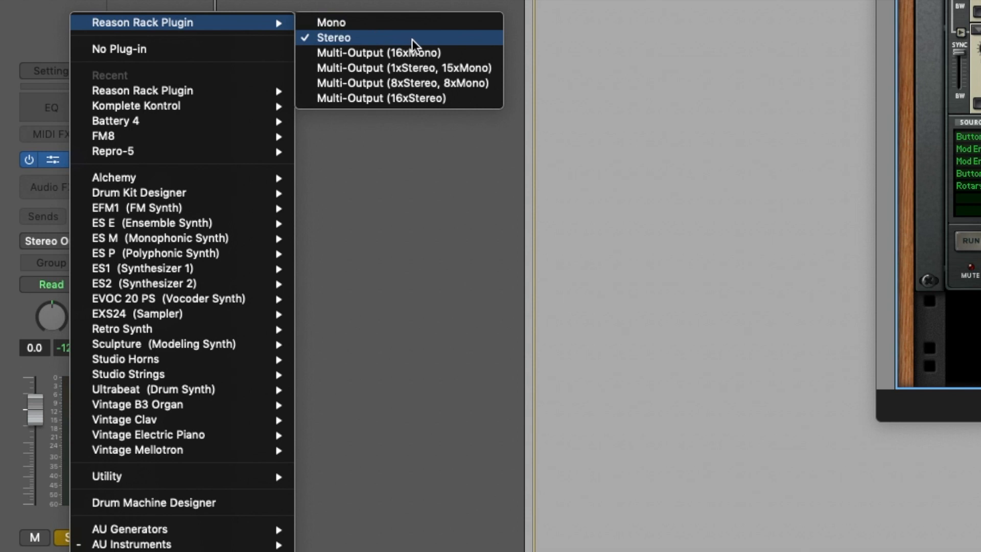
{"action": "left_click", "coordinate": [412, 39]}
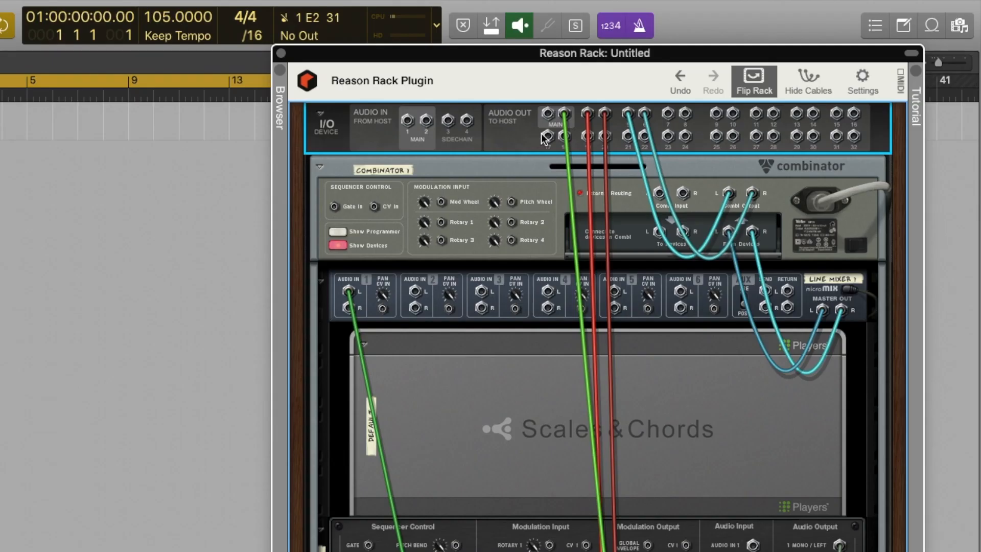
Cable the green and red outputs into Line Mixer inputs 1 and 2 and flip the rack to front
{"action": "left_click_drag", "start_coordinate": [568, 117], "coordinate": [351, 308]}
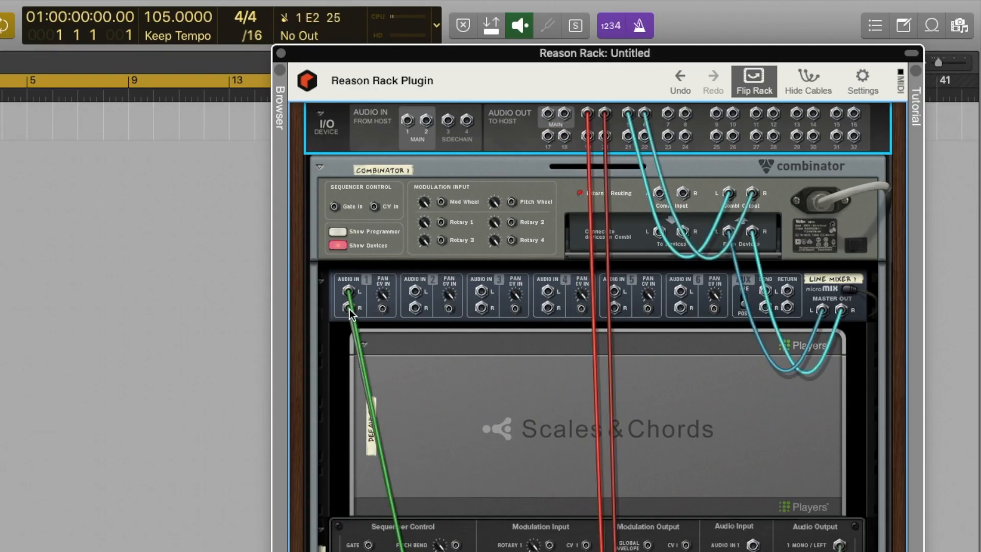
{"action": "left_click_drag", "start_coordinate": [589, 115], "coordinate": [416, 301]}
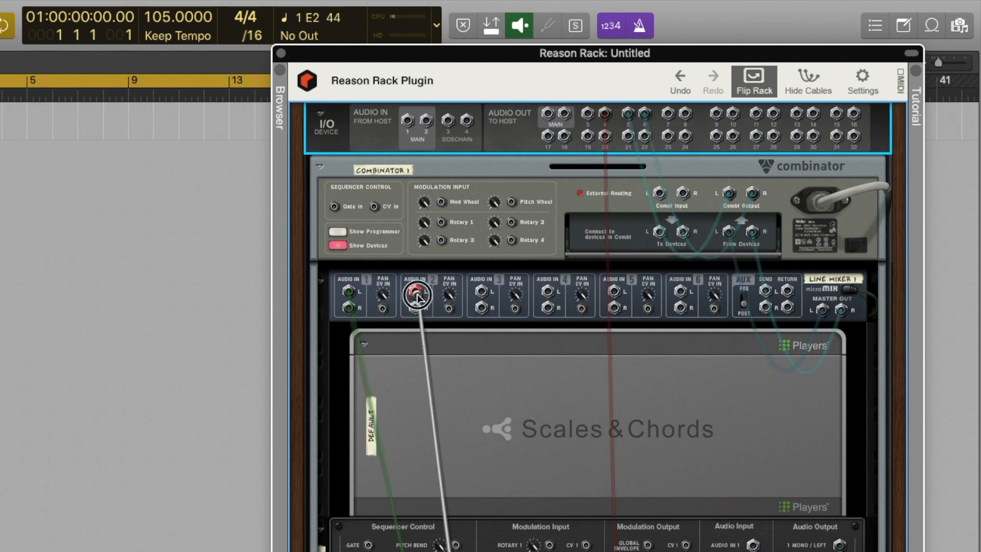
{"action": "left_click_drag", "start_coordinate": [604, 115], "coordinate": [415, 309]}
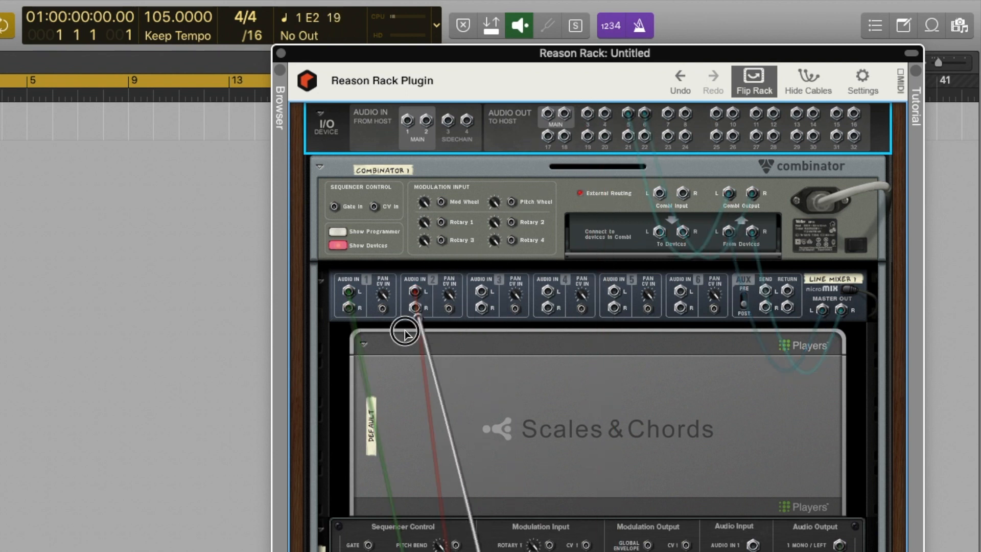
{"action": "left_click", "coordinate": [744, 84]}
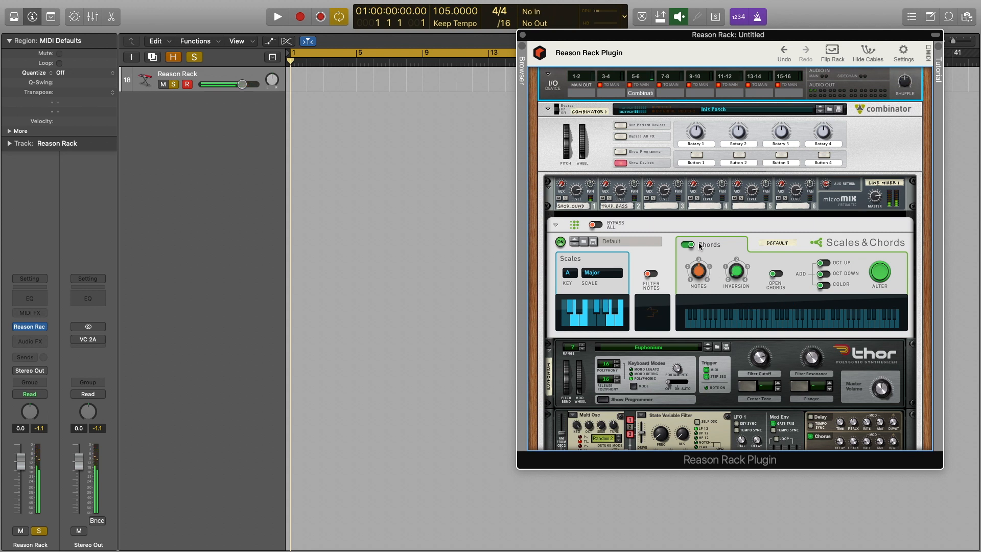
{"action": "scroll", "coordinate": [699, 246], "scroll_direction": "down", "scroll_amount": 5}
{"action": "scroll", "coordinate": [700, 245], "scroll_direction": "down", "scroll_amount": 5}
{"action": "scroll", "coordinate": [699, 246], "scroll_direction": "down", "scroll_amount": 5}
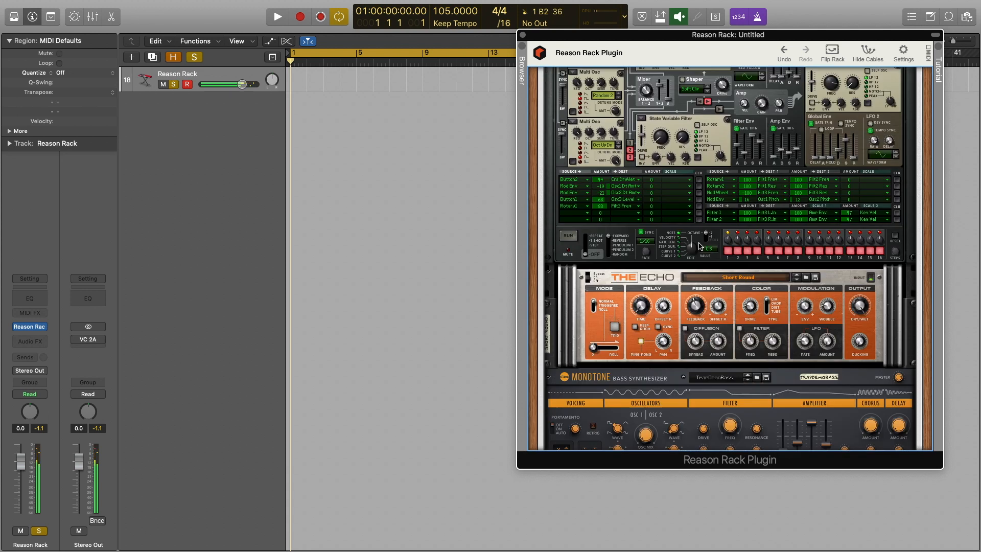
{"action": "scroll", "coordinate": [699, 246], "scroll_direction": "down", "scroll_amount": 5}
{"action": "scroll", "coordinate": [700, 245], "scroll_direction": "up", "scroll_amount": 15}
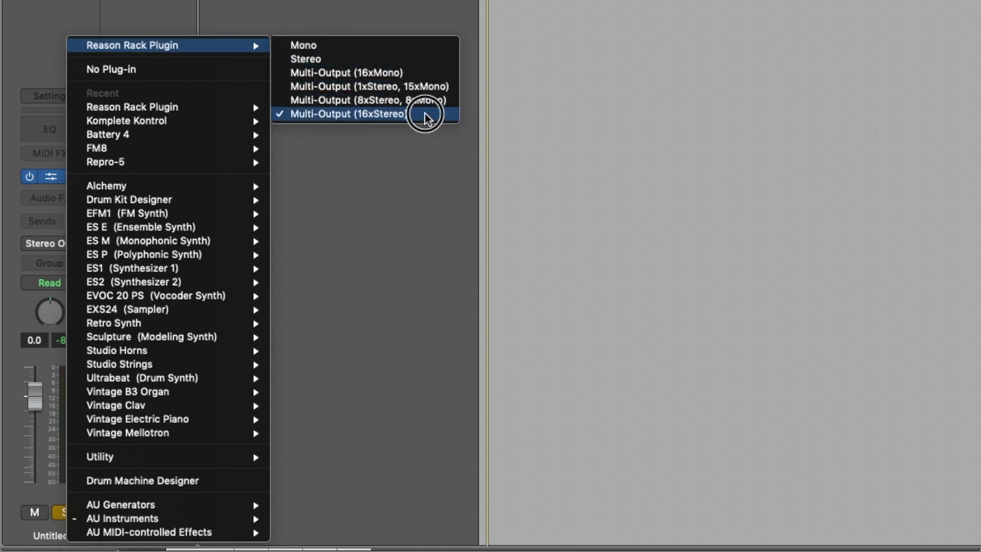
Load Reason Rack Plugin as a Multi-Output (16xStereo) instrument
{"action": "left_click", "coordinate": [426, 117]}
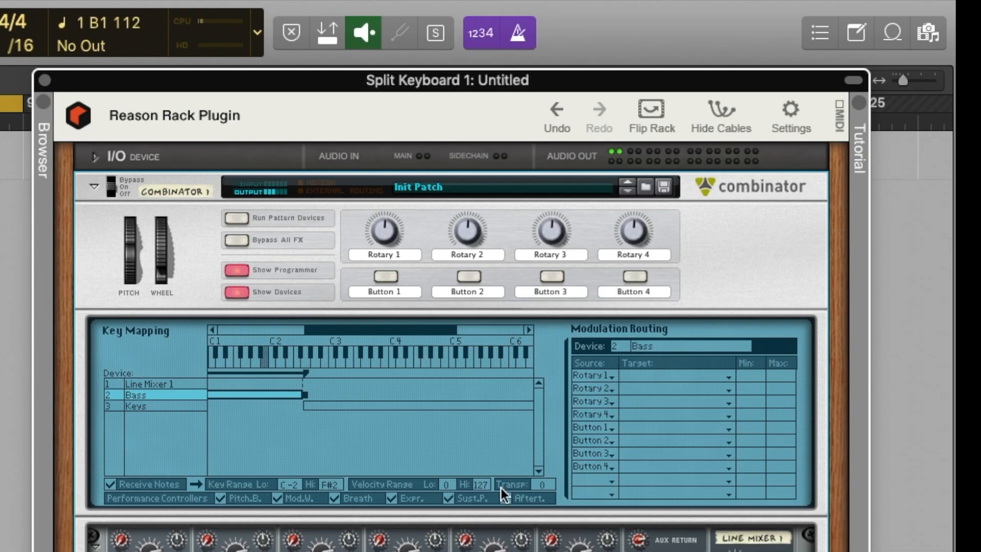
{"action": "scroll", "coordinate": [500, 488], "scroll_direction": "down", "scroll_amount": 8}
{"action": "scroll", "coordinate": [501, 487], "scroll_direction": "down", "scroll_amount": 6}
{"action": "scroll", "coordinate": [500, 488], "scroll_direction": "down", "scroll_amount": 4}
{"action": "scroll", "coordinate": [501, 487], "scroll_direction": "down", "scroll_amount": 4}
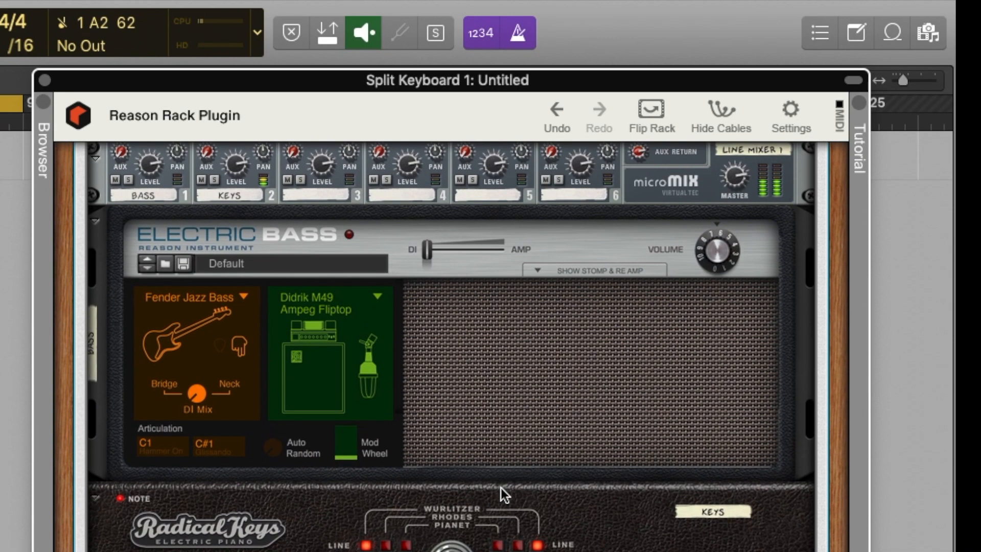
{"action": "scroll", "coordinate": [500, 488], "scroll_direction": "down", "scroll_amount": 4}
{"action": "scroll", "coordinate": [501, 488], "scroll_direction": "down", "scroll_amount": 3}
{"action": "scroll", "coordinate": [500, 488], "scroll_direction": "down", "scroll_amount": 3}
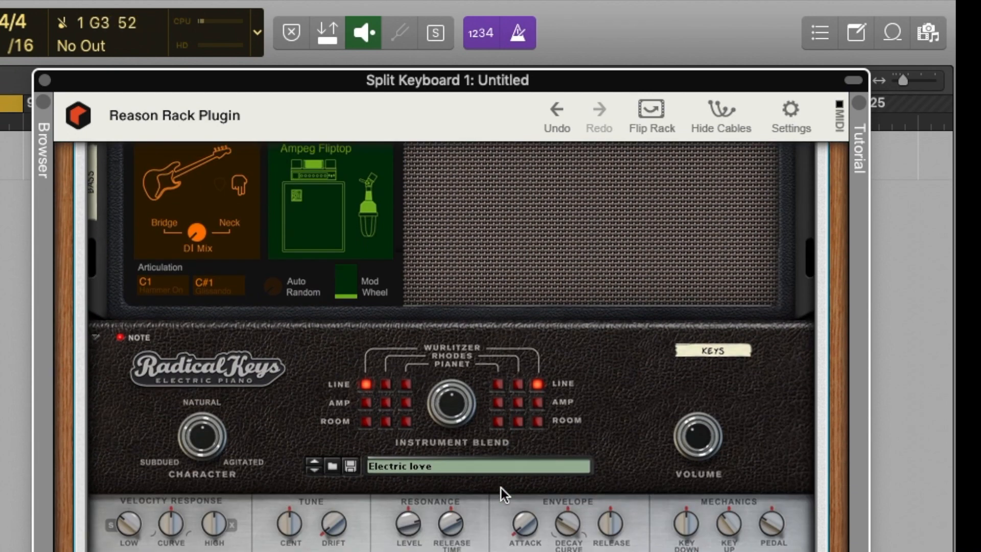
{"action": "scroll", "coordinate": [500, 487], "scroll_direction": "up", "scroll_amount": 5}
{"action": "scroll", "coordinate": [501, 487], "scroll_direction": "up", "scroll_amount": 8}
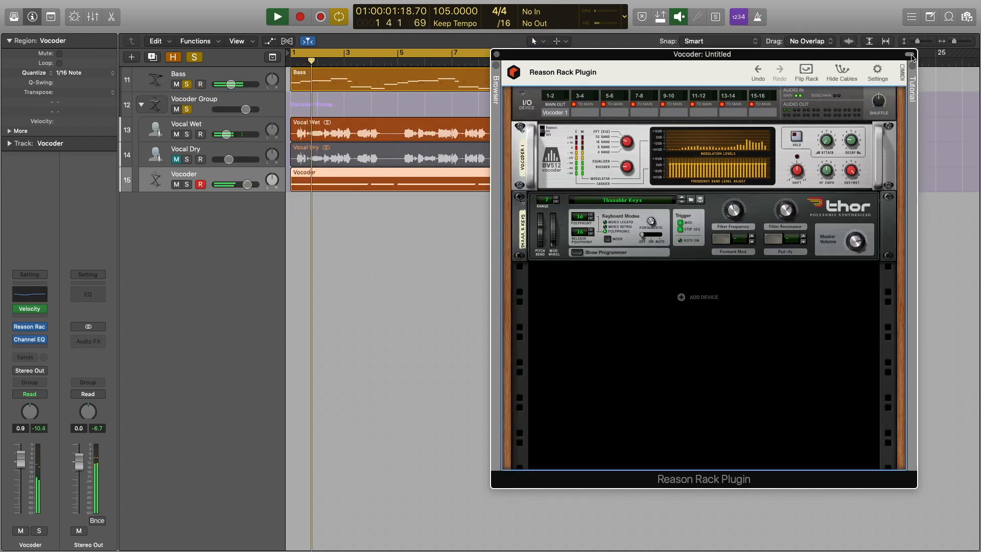
Side-chain the vocoder from the Vocal Dry track, inspect its rear cabling, and return to front panels
{"action": "left_click", "coordinate": [881, 69]}
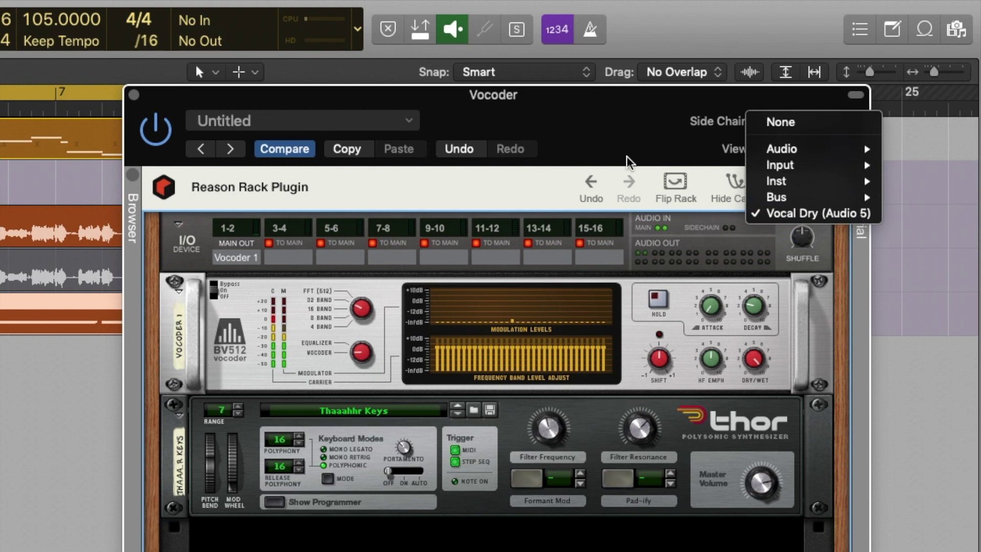
{"action": "left_click", "coordinate": [851, 217]}
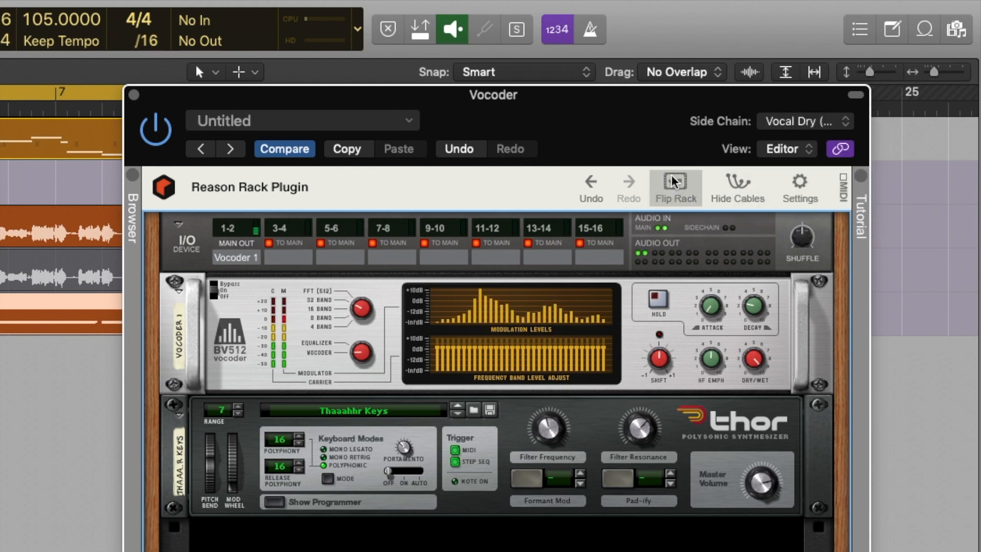
{"action": "left_click", "coordinate": [674, 188]}
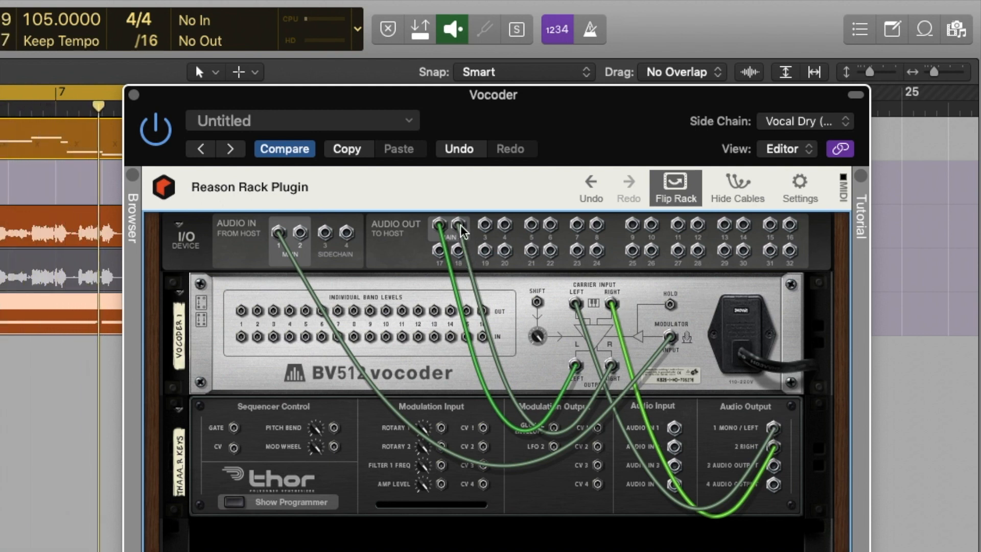
{"action": "left_click", "coordinate": [675, 187]}
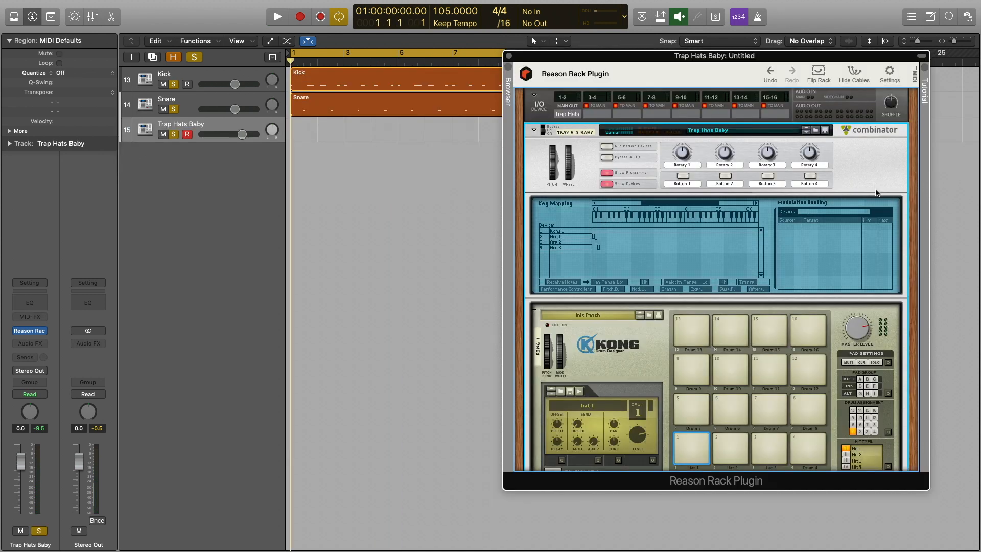
{"action": "scroll", "coordinate": [851, 220], "scroll_direction": "down", "scroll_amount": 8}
{"action": "scroll", "coordinate": [850, 207], "scroll_direction": "up", "scroll_amount": 8}
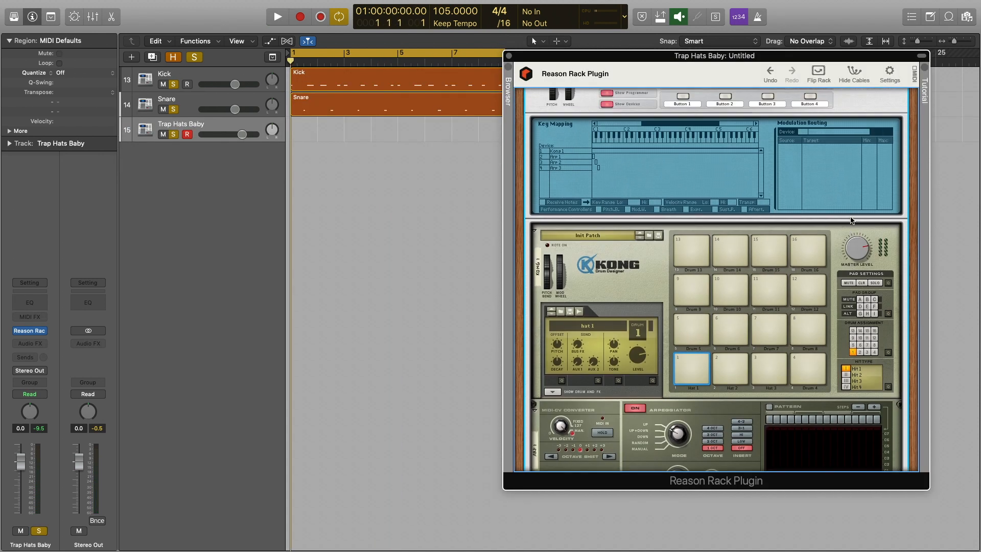
Flip the Trap Hats Baby rack to inspect its cables and flip it back to front
{"action": "left_click", "coordinate": [818, 74]}
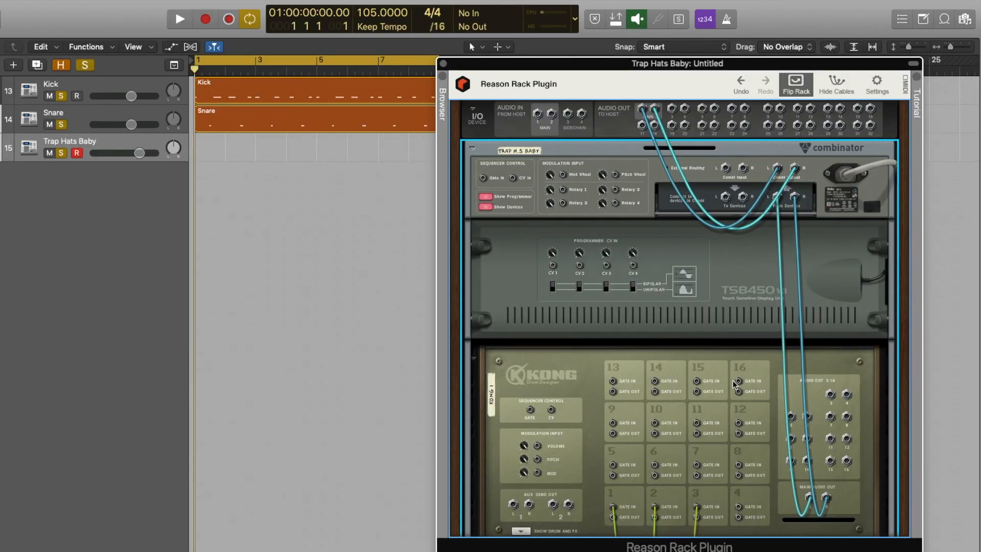
{"action": "scroll", "coordinate": [733, 381], "scroll_direction": "down", "scroll_amount": 8}
{"action": "scroll", "coordinate": [733, 376], "scroll_direction": "down", "scroll_amount": 3}
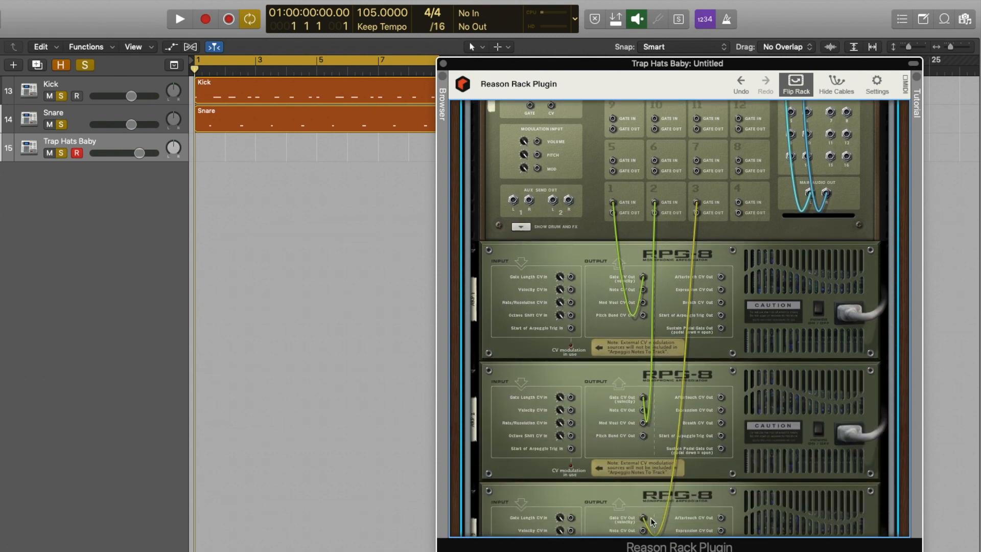
{"action": "scroll", "coordinate": [675, 384], "scroll_direction": "up", "scroll_amount": 5}
{"action": "scroll", "coordinate": [696, 351], "scroll_direction": "up", "scroll_amount": 5}
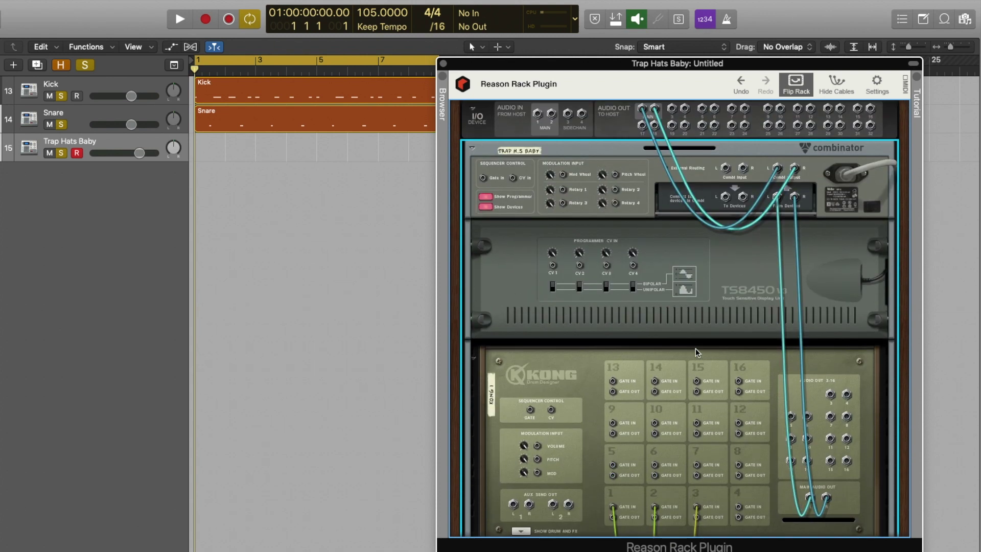
{"action": "left_click", "coordinate": [796, 80]}
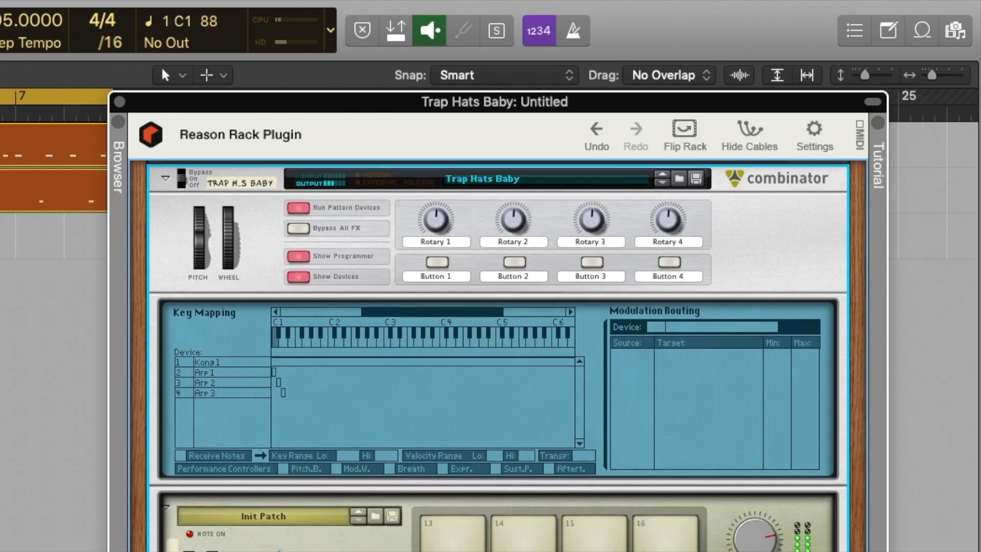
{"action": "scroll", "coordinate": [499, 383], "scroll_direction": "down", "scroll_amount": 5}
{"action": "scroll", "coordinate": [499, 345], "scroll_direction": "down", "scroll_amount": 8}
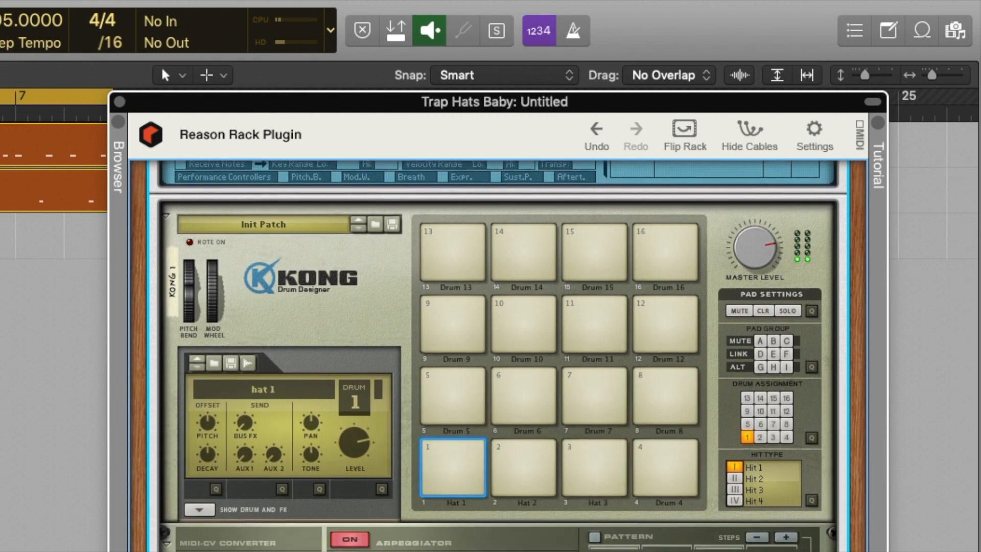
{"action": "scroll", "coordinate": [498, 345], "scroll_direction": "down", "scroll_amount": 5}
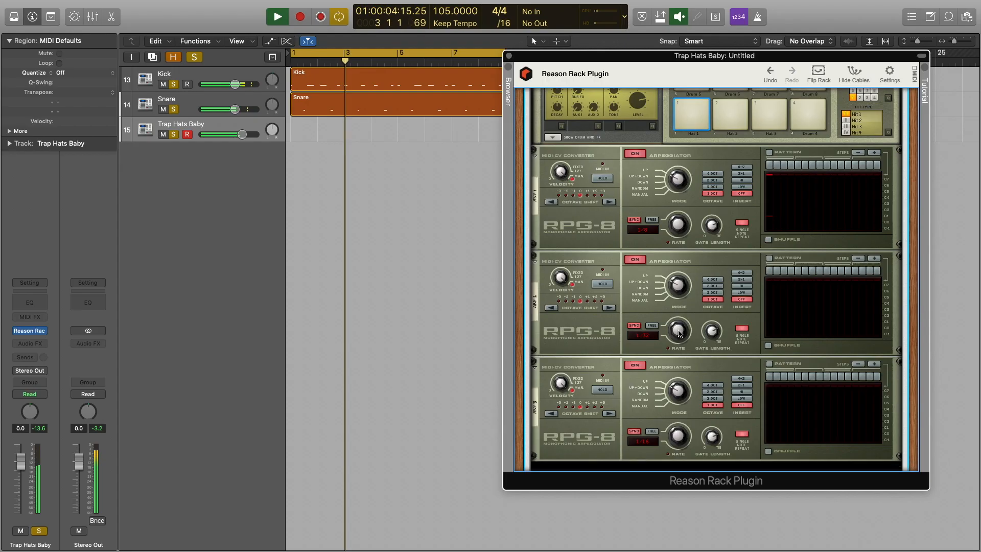
{"action": "scroll", "coordinate": [714, 268], "scroll_direction": "down", "scroll_amount": 5}
{"action": "scroll", "coordinate": [678, 336], "scroll_direction": "up", "scroll_amount": 4}
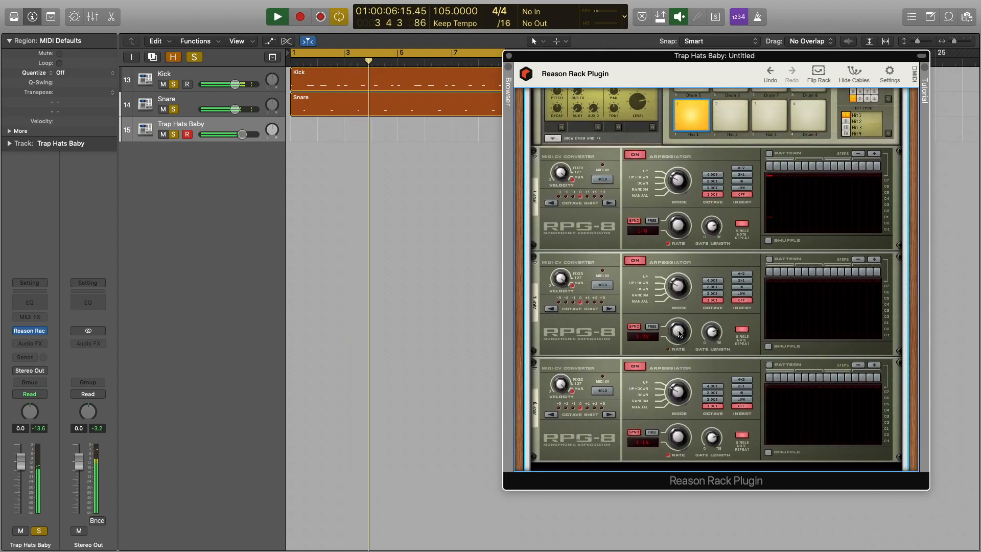
{"action": "scroll", "coordinate": [679, 332], "scroll_direction": "up", "scroll_amount": 3}
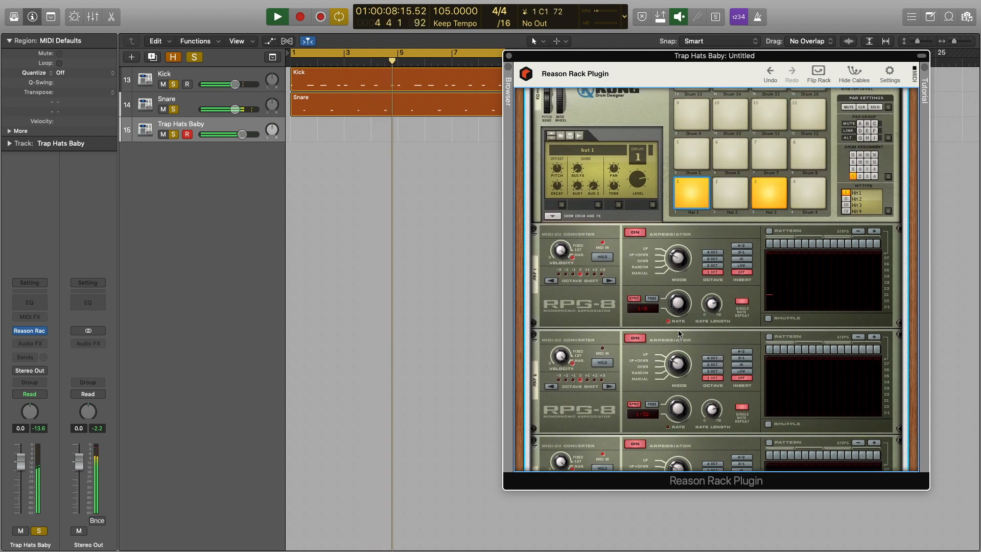
{"action": "scroll", "coordinate": [678, 332], "scroll_direction": "up", "scroll_amount": 3}
{"action": "scroll", "coordinate": [677, 335], "scroll_direction": "up", "scroll_amount": 2}
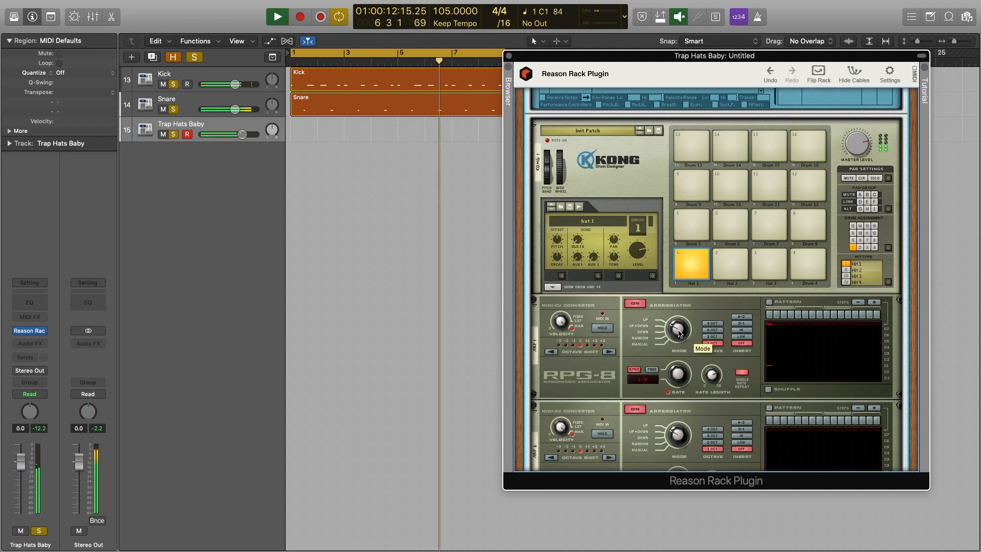
{"action": "scroll", "coordinate": [678, 331], "scroll_direction": "up", "scroll_amount": 3}
{"action": "scroll", "coordinate": [680, 335], "scroll_direction": "up", "scroll_amount": 3}
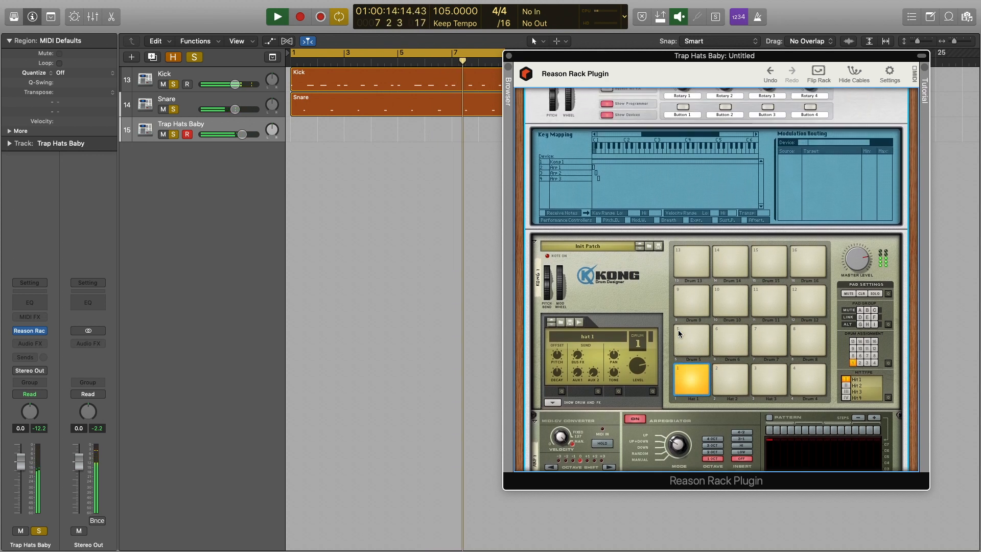
{"action": "scroll", "coordinate": [678, 334], "scroll_direction": "up", "scroll_amount": 4}
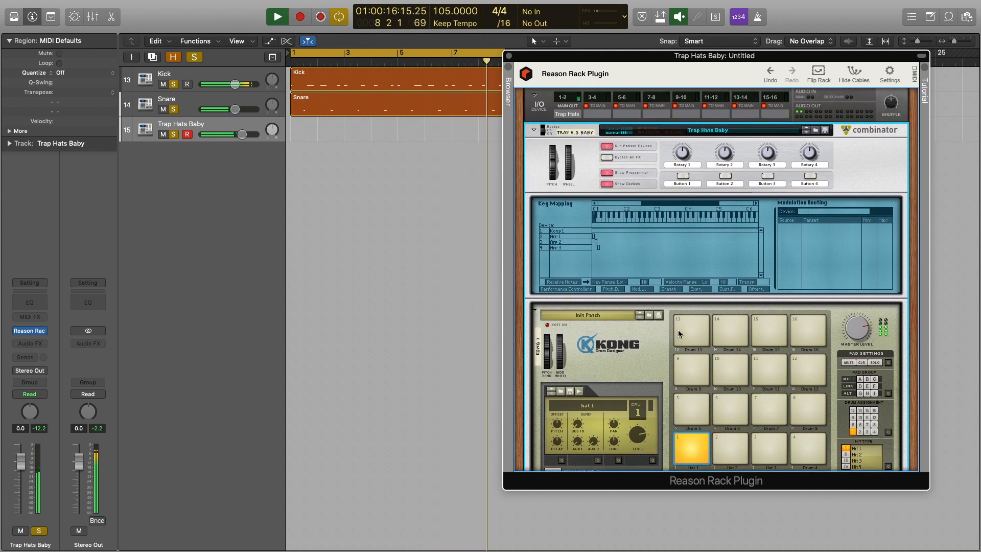
{"action": "scroll", "coordinate": [679, 334], "scroll_direction": "down", "scroll_amount": 4}
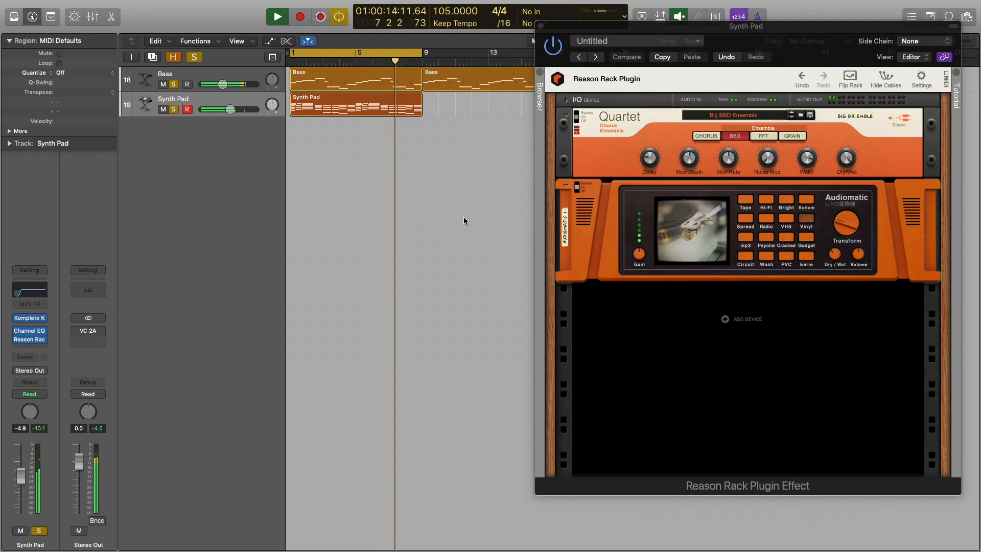
Step the Quartet chorus back through presets until the Top Hiss patch loads
{"action": "left_click", "coordinate": [793, 115]}
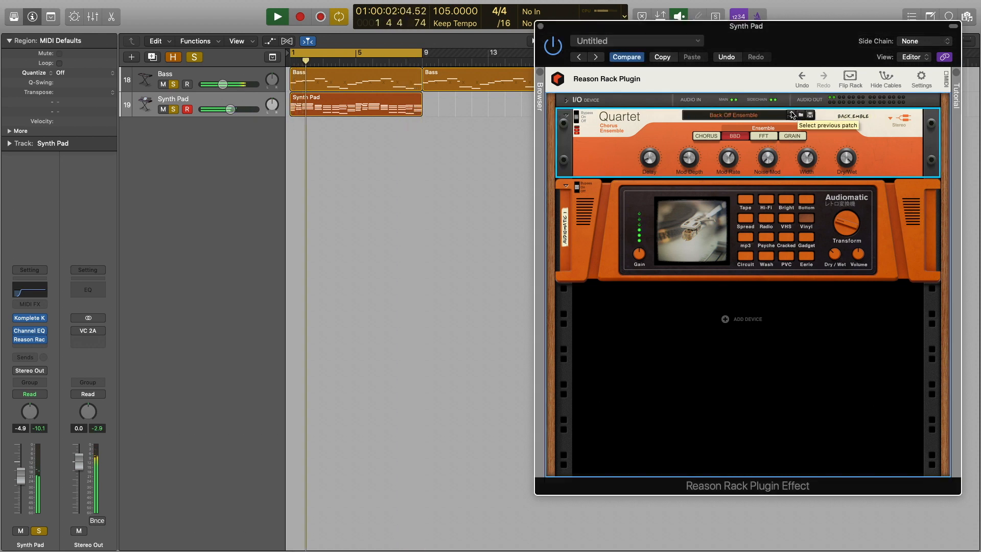
{"action": "left_click", "coordinate": [794, 115]}
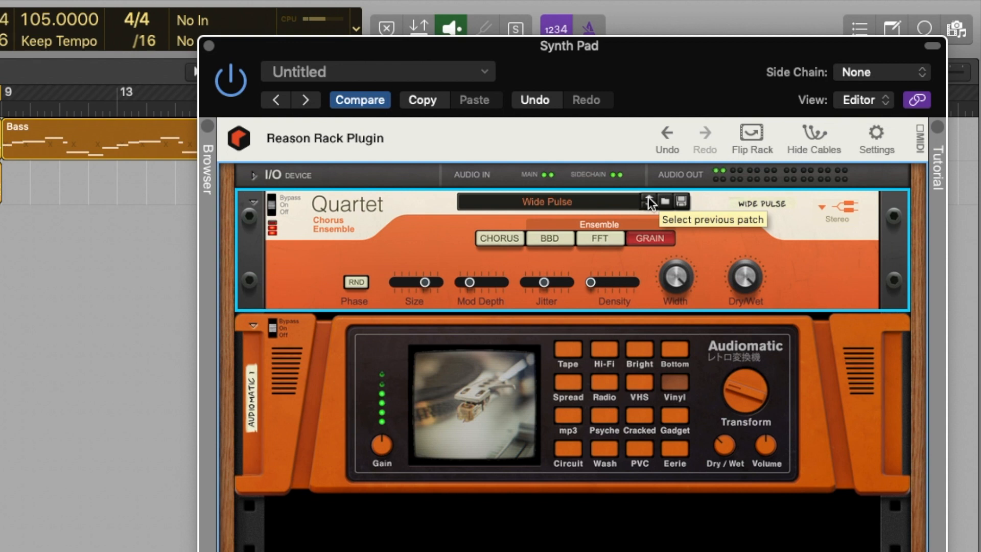
{"action": "left_click", "coordinate": [650, 201]}
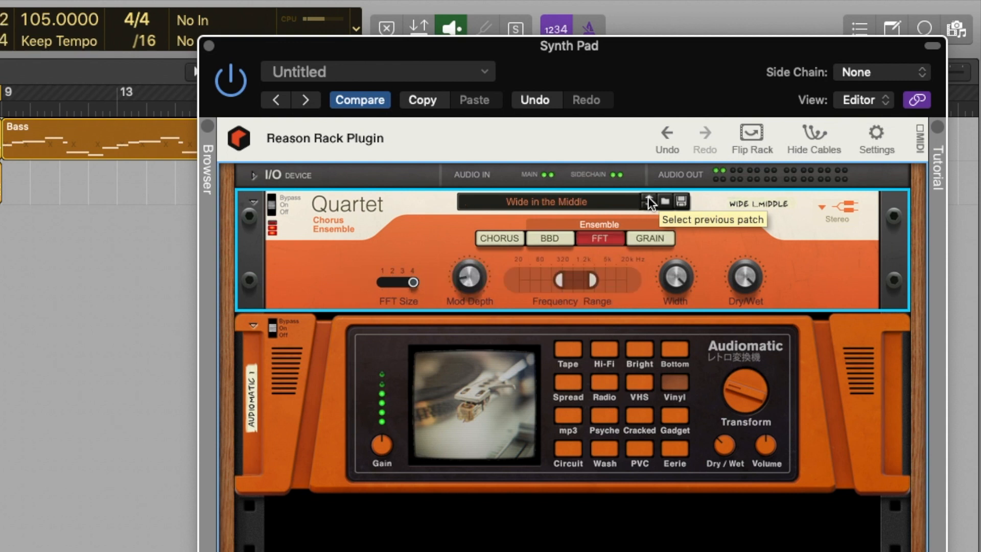
{"action": "left_click", "coordinate": [651, 202]}
{"action": "left_click", "coordinate": [650, 202]}
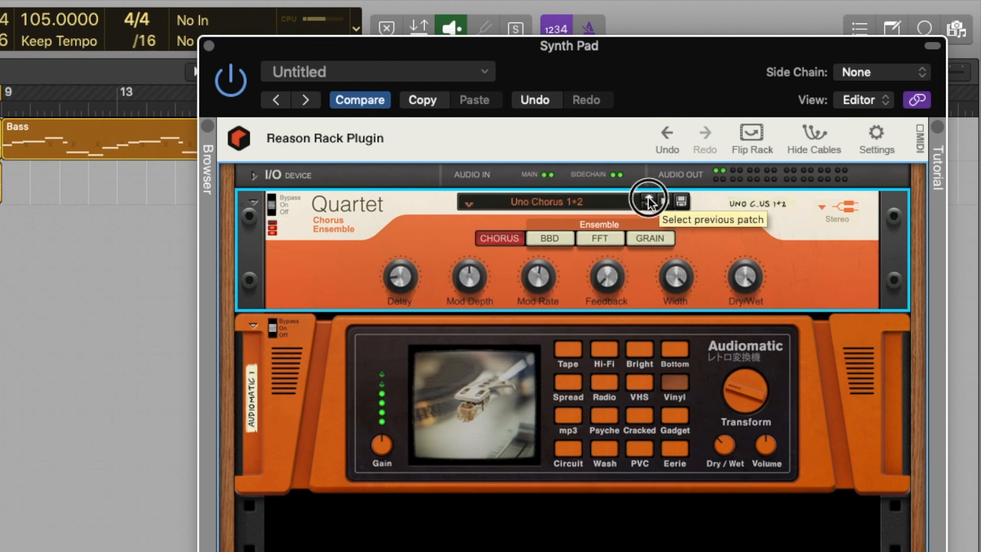
{"action": "left_click", "coordinate": [651, 202]}
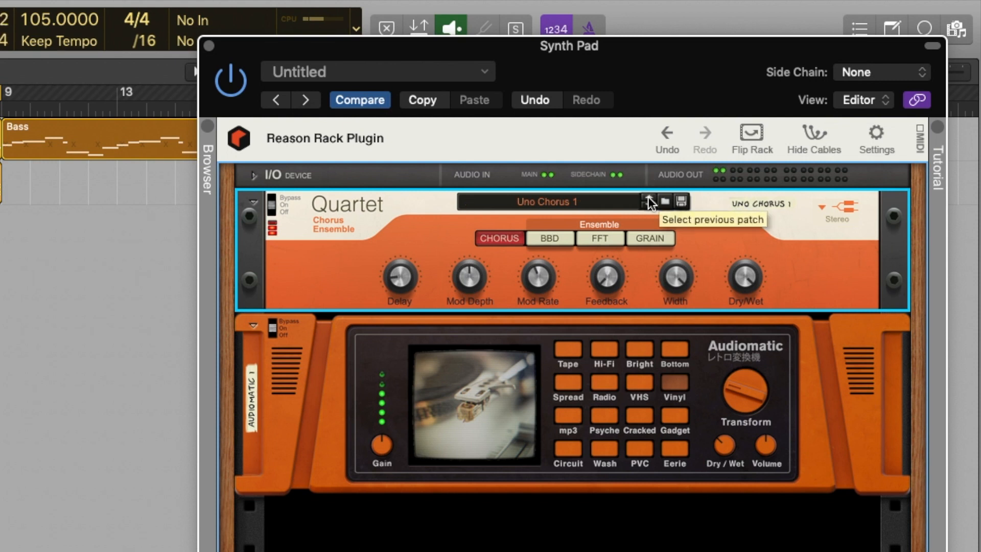
{"action": "left_click", "coordinate": [651, 202]}
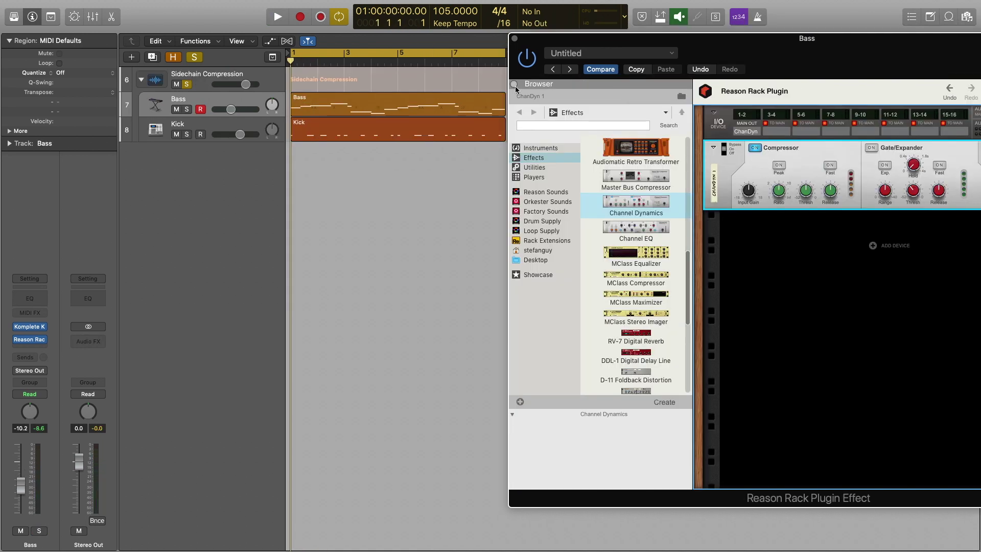
Hide the device browser and set the Bass rack's side chain source to Kick (Inst 13)
{"action": "left_click", "coordinate": [516, 86]}
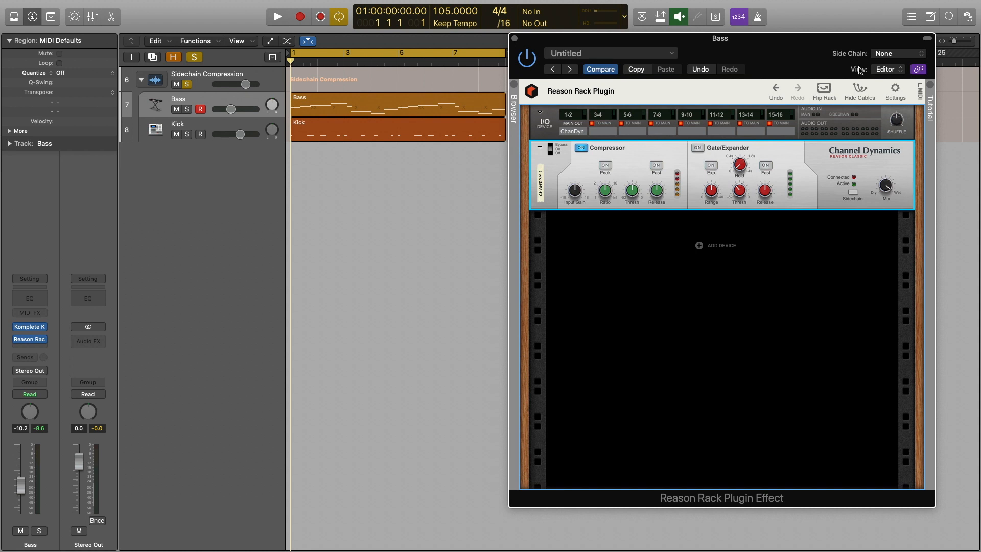
{"action": "left_click", "coordinate": [888, 54]}
{"action": "mouse_move", "coordinate": [883, 87]}
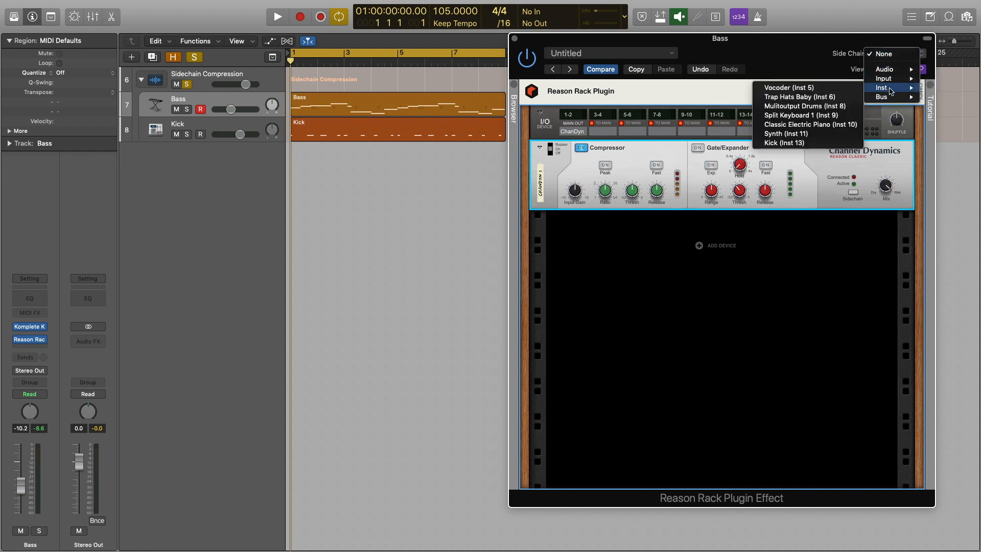
{"action": "left_click", "coordinate": [805, 145]}
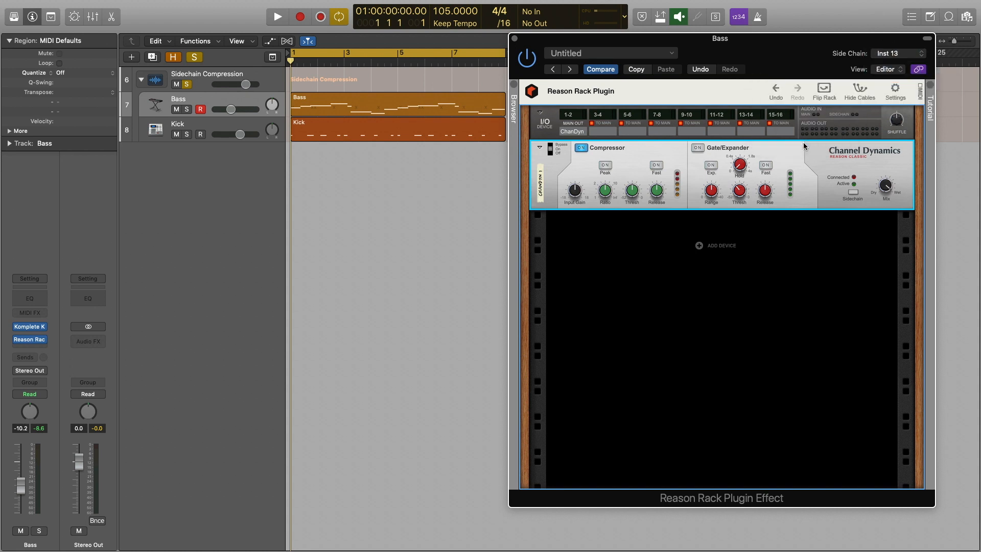
Cable the sidechain audio into Channel Dynamics, then during playback lower threshold and raise ratio
{"action": "left_click", "coordinate": [824, 92]}
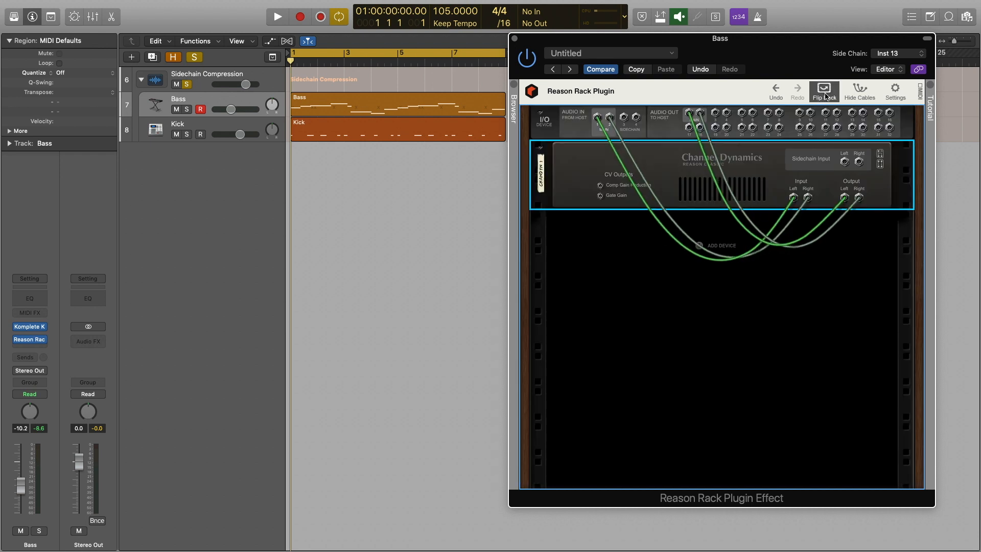
{"action": "left_click_drag", "start_coordinate": [625, 122], "coordinate": [846, 161]}
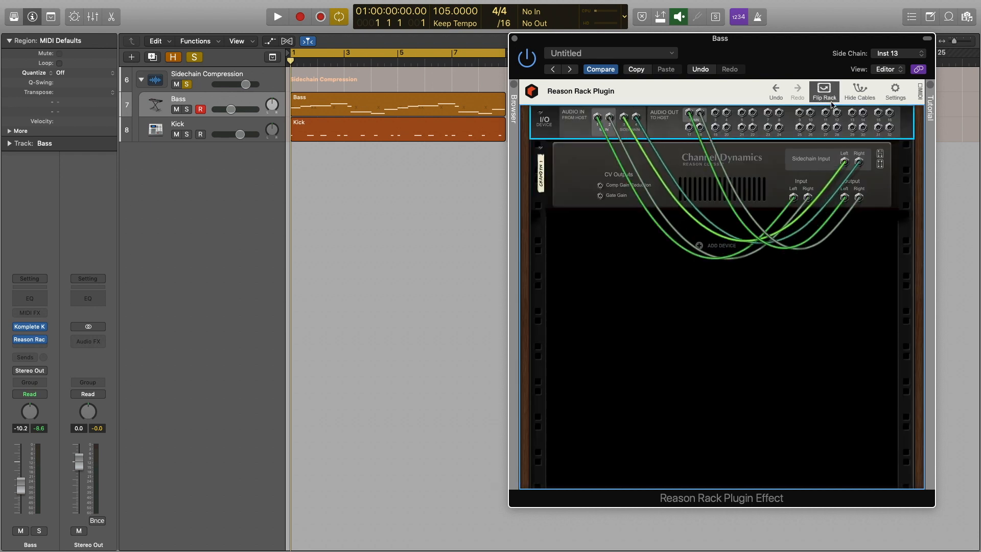
{"action": "key", "text": "Tab"}
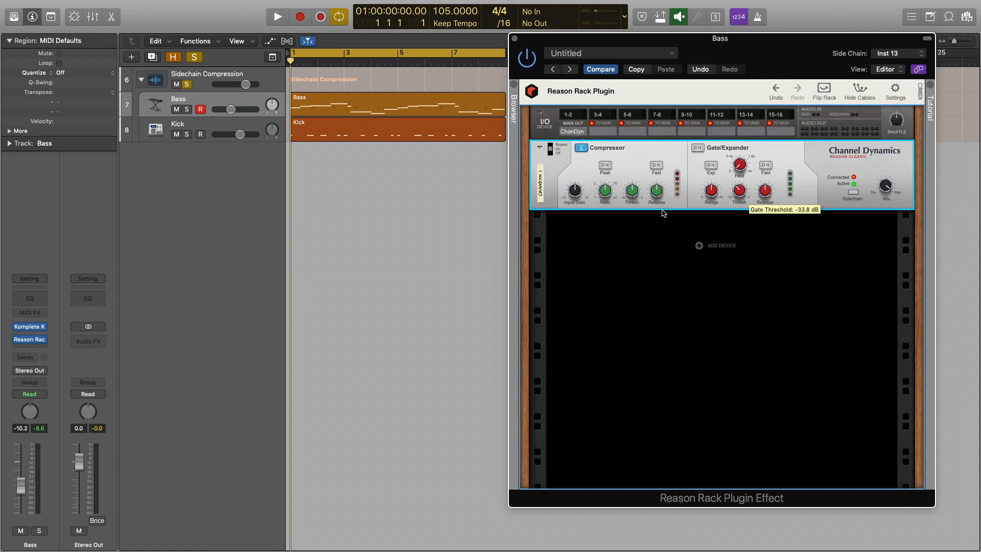
{"action": "key", "text": "space"}
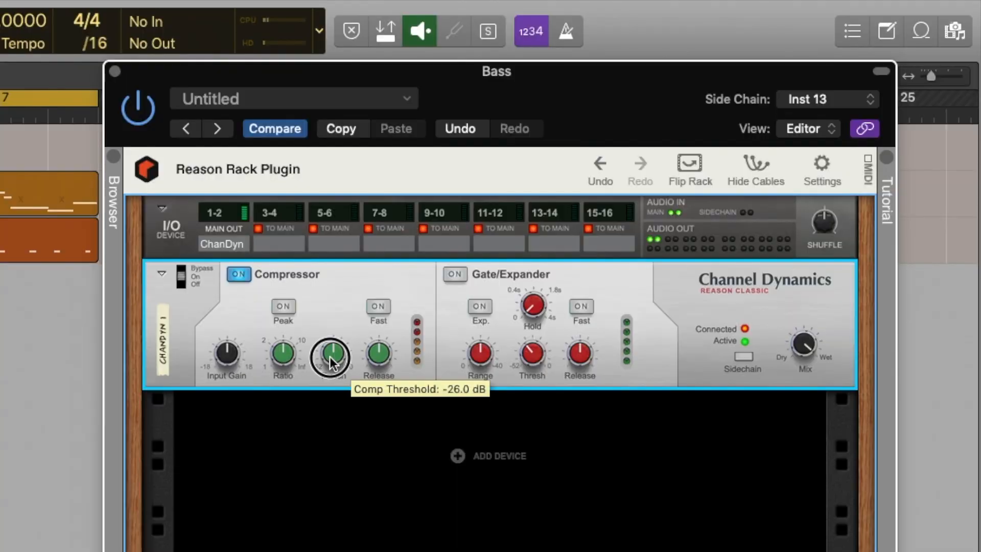
{"action": "mouse_move", "coordinate": [330, 352]}
{"action": "left_mouse_down"}
{"action": "mouse_move", "coordinate": [330, 368]}
{"action": "mouse_move", "coordinate": [287, 347]}
{"action": "left_mouse_up"}
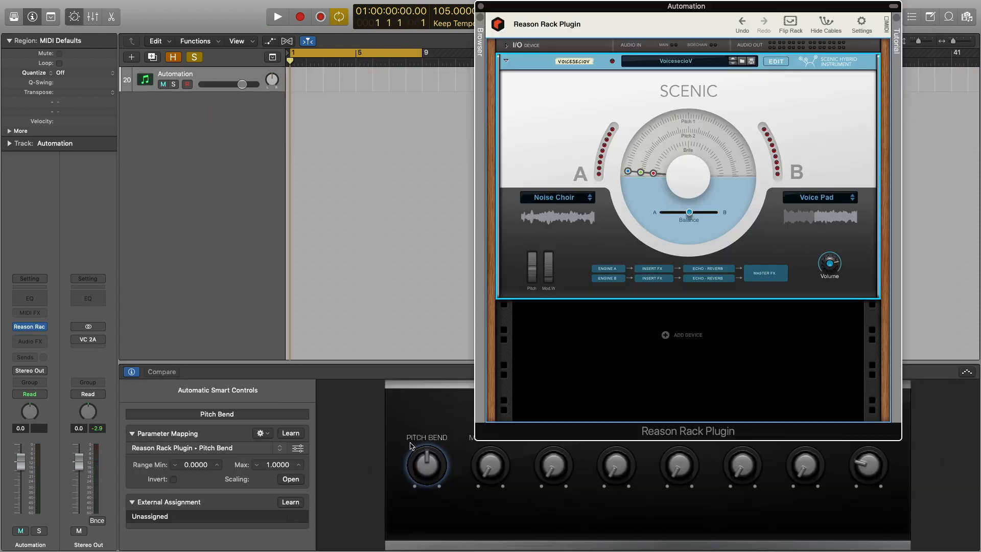
Map the first Smart Control knob to Scenic's Macro 1 via Learn and test it
{"action": "left_click", "coordinate": [290, 434]}
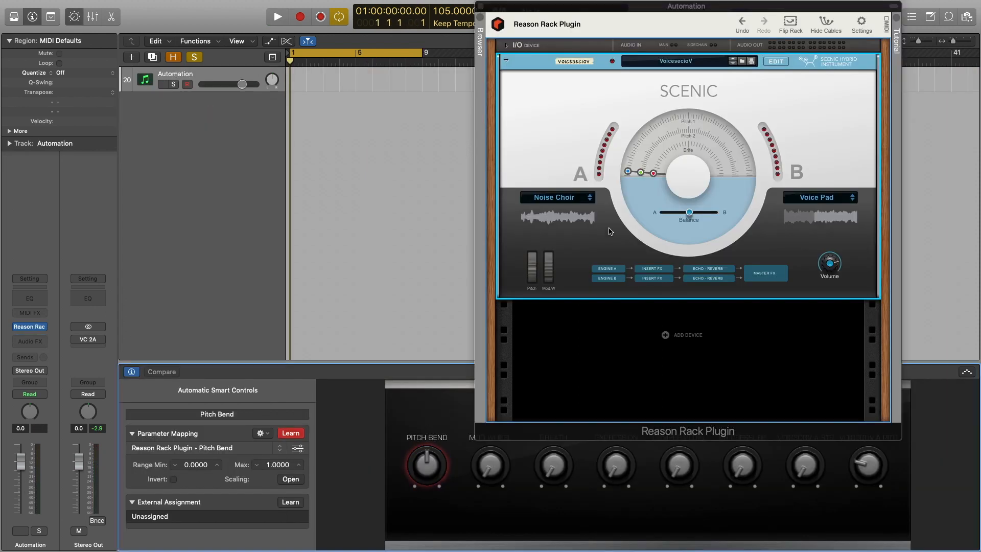
{"action": "left_click_drag", "start_coordinate": [629, 171], "coordinate": [727, 166]}
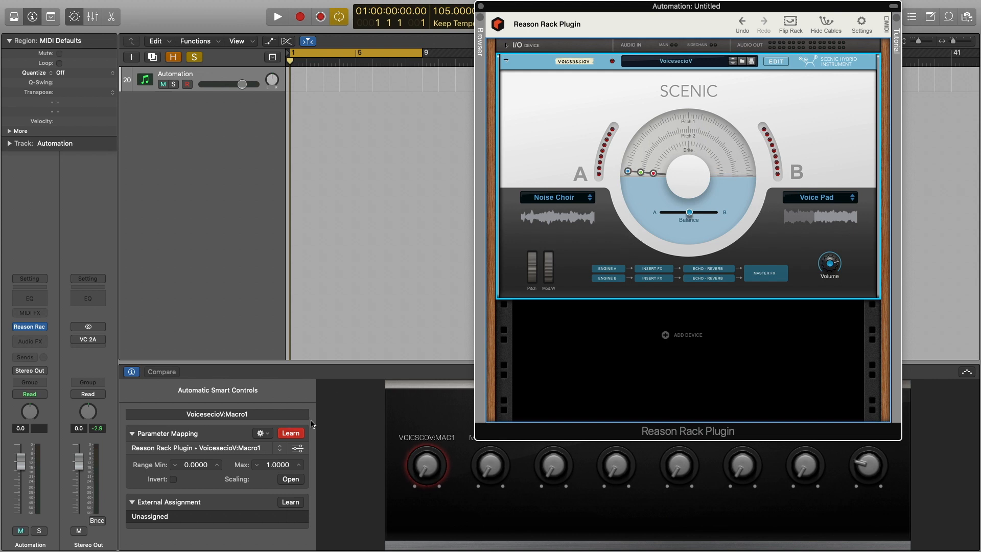
{"action": "left_click", "coordinate": [292, 432]}
{"action": "left_click_drag", "start_coordinate": [426, 466], "coordinate": [424, 461]}
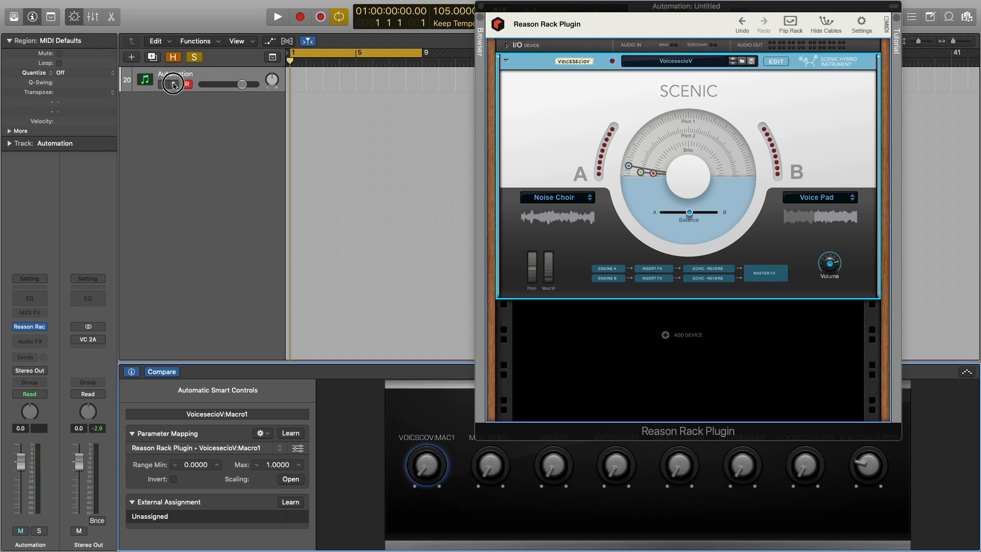
Solo the Automation track and sweep the mapped macro knob up, down and back to full
{"action": "left_click", "coordinate": [173, 84]}
{"action": "left_click_drag", "start_coordinate": [423, 465], "coordinate": [445, 345]}
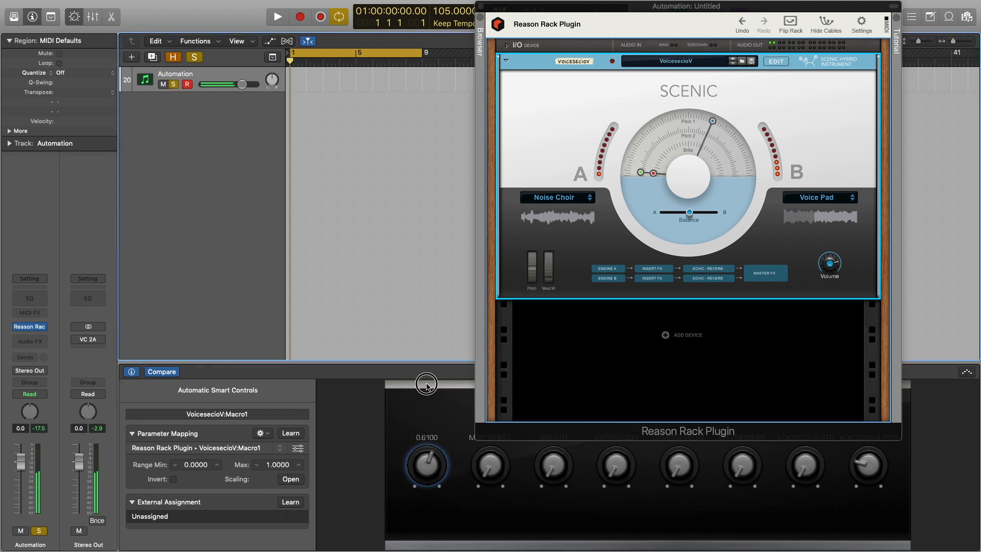
{"action": "mouse_move", "coordinate": [466, 309]}
{"action": "left_mouse_down"}
{"action": "mouse_move", "coordinate": [433, 392]}
{"action": "mouse_move", "coordinate": [476, 324]}
{"action": "left_mouse_up"}
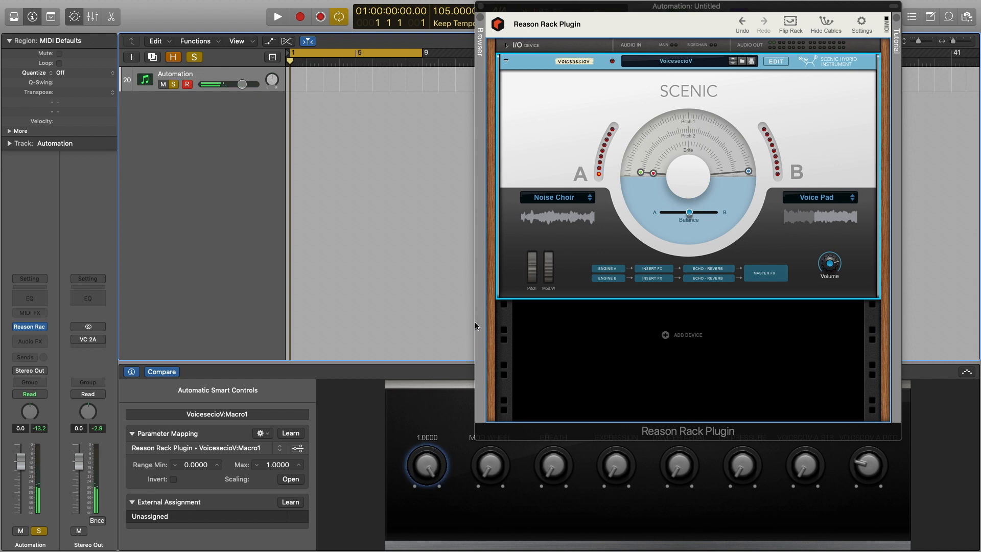
{"action": "left_click_drag", "start_coordinate": [475, 322], "coordinate": [475, 322]}
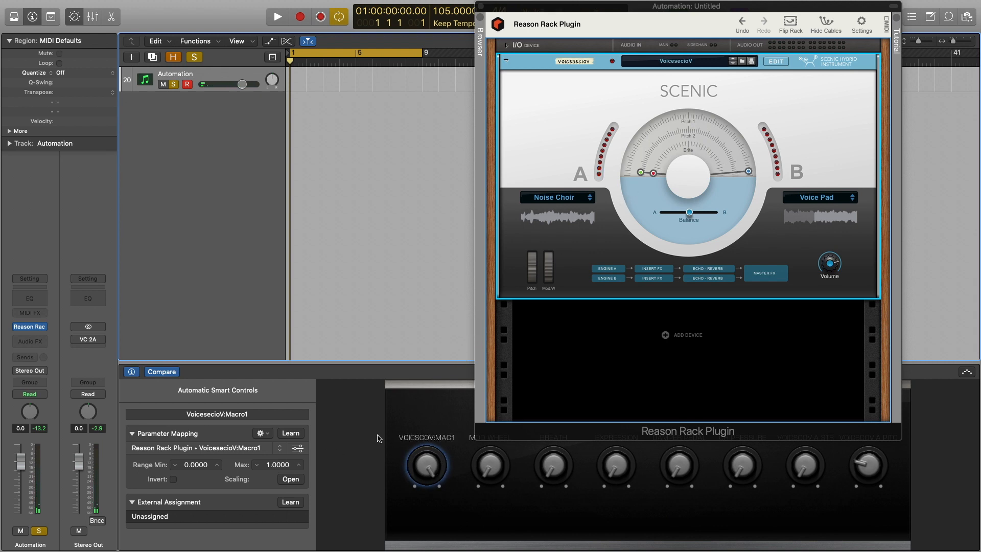
{"action": "left_click", "coordinate": [494, 468]}
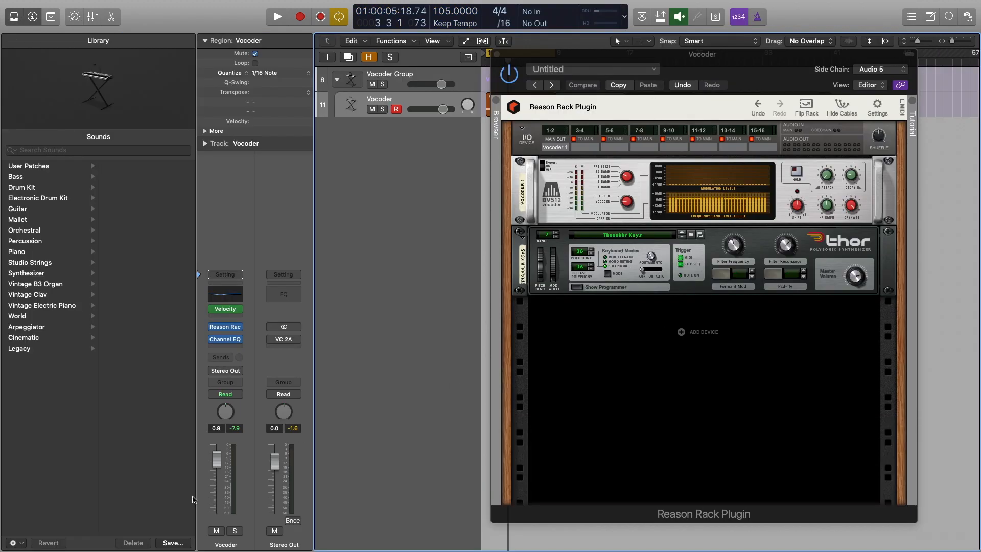
Save the rack as the Vocoder patch under User Patches and as the Vocoder Baby preset
{"action": "left_click", "coordinate": [178, 543]}
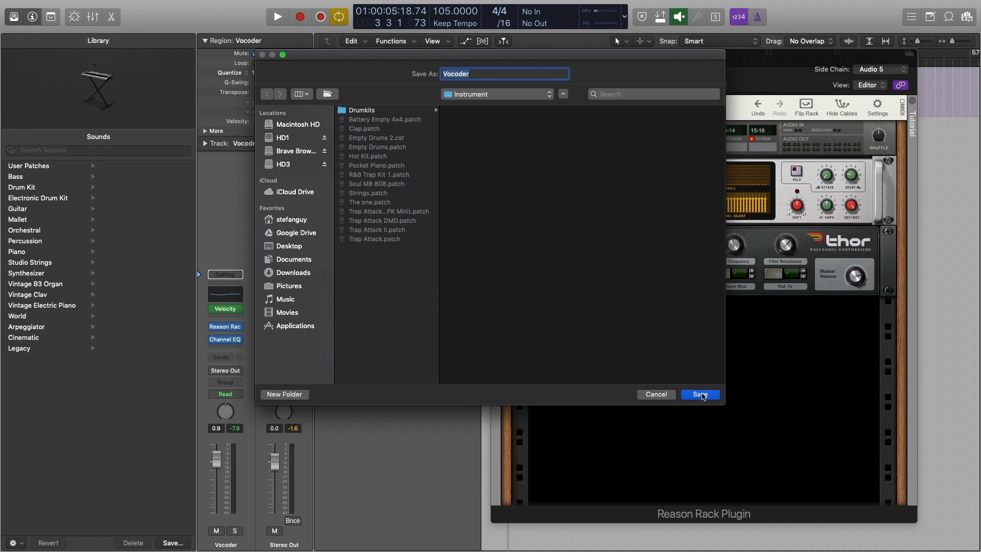
{"action": "left_click", "coordinate": [701, 394]}
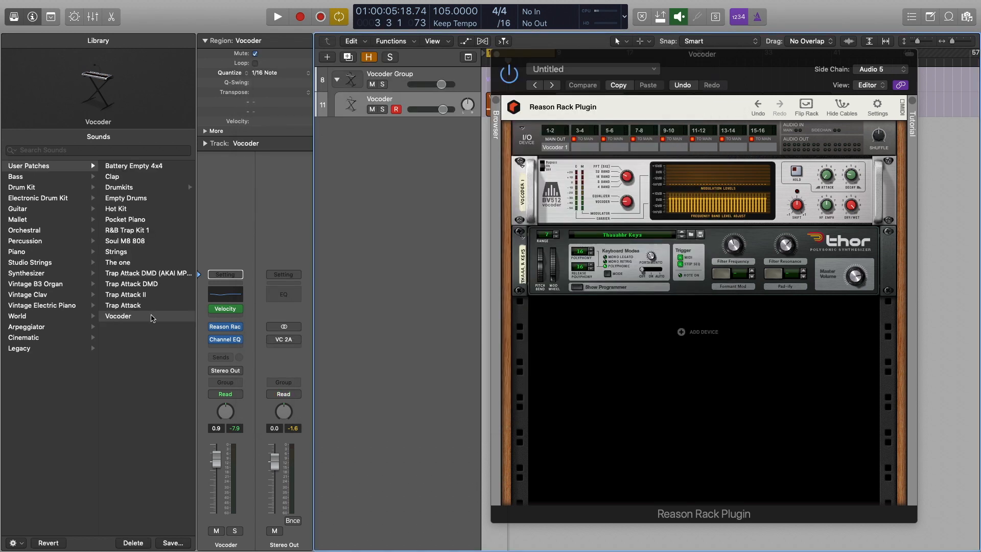
{"action": "left_click", "coordinate": [653, 69]}
{"action": "left_click", "coordinate": [563, 199]}
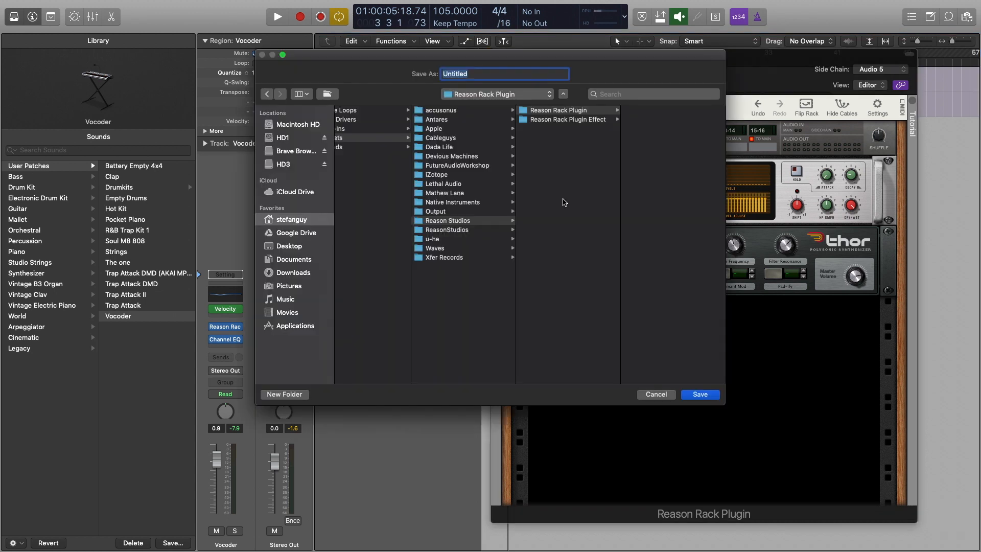
{"action": "type", "text": "V"}
{"action": "type", "text": "y"}
{"action": "key", "text": "Return"}
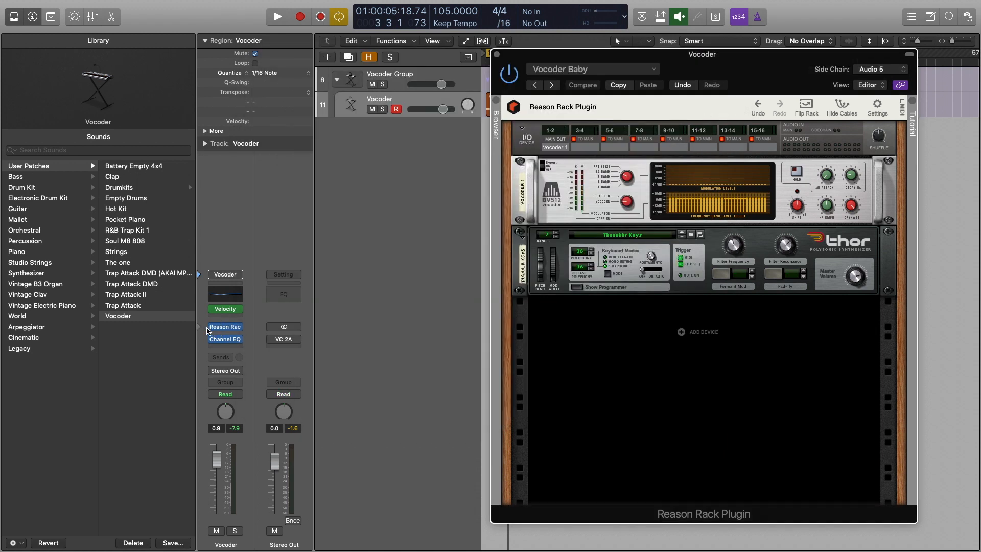
Review the saved plugin settings and channel strip settings options for the rack
{"action": "left_click", "coordinate": [198, 328]}
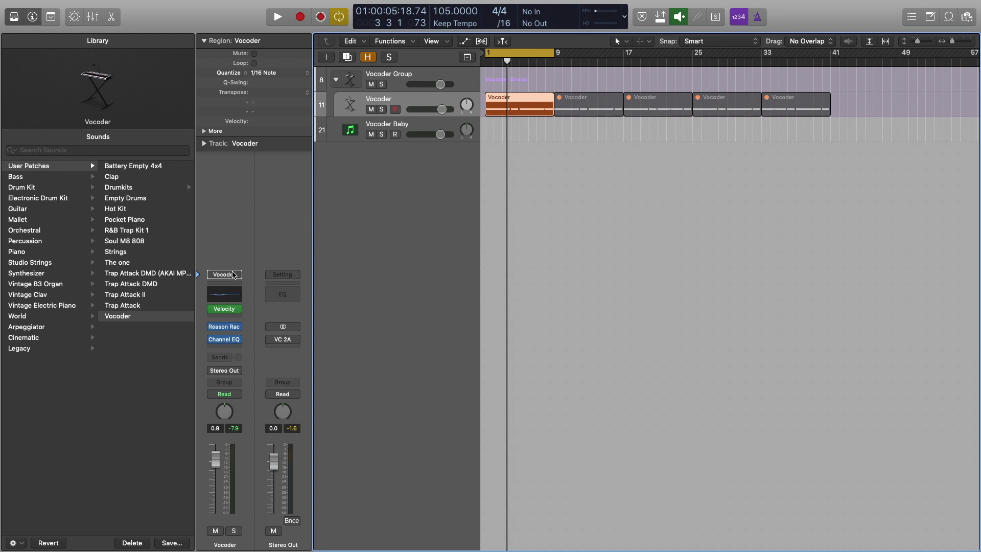
{"action": "left_click", "coordinate": [234, 275]}
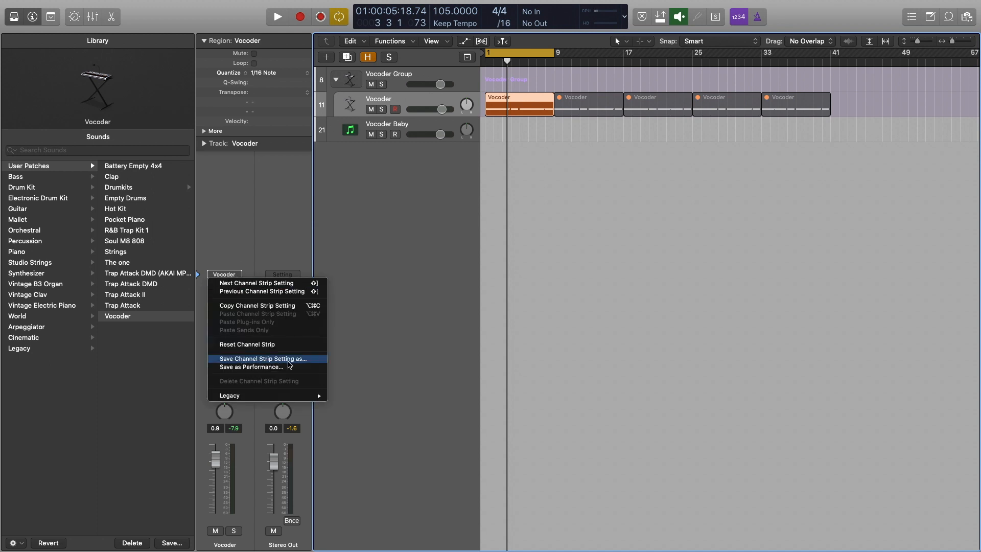
{"action": "left_click", "coordinate": [385, 382]}
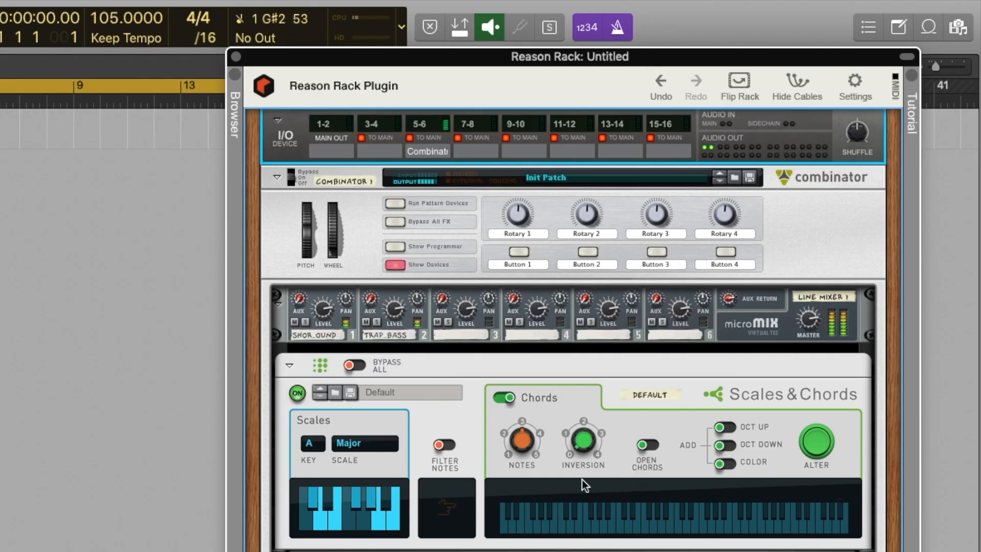
{"action": "scroll", "coordinate": [522, 395], "scroll_direction": "down", "scroll_amount": 5}
{"action": "scroll", "coordinate": [523, 394], "scroll_direction": "down", "scroll_amount": 3}
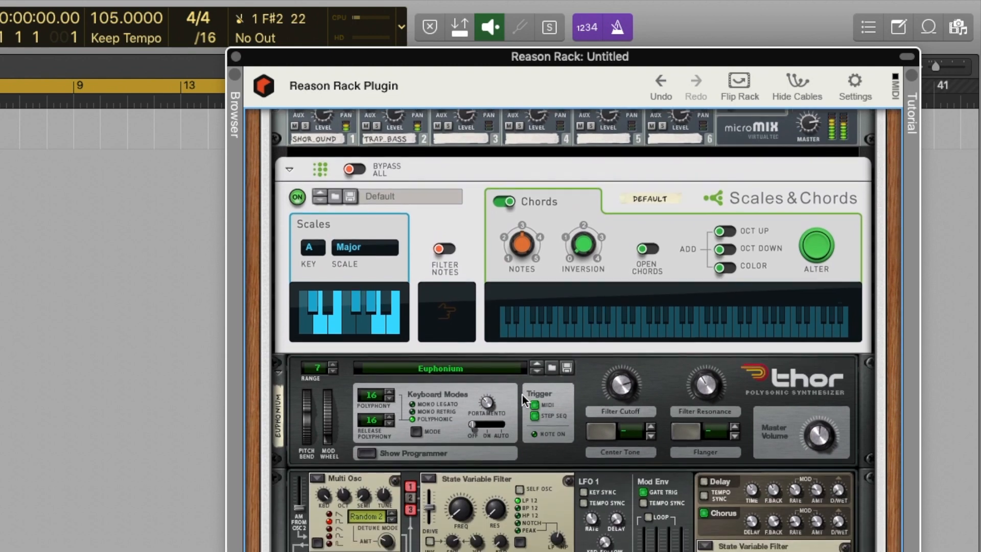
{"action": "scroll", "coordinate": [522, 395], "scroll_direction": "down", "scroll_amount": 8}
{"action": "scroll", "coordinate": [523, 394], "scroll_direction": "down", "scroll_amount": 3}
{"action": "scroll", "coordinate": [522, 394], "scroll_direction": "up", "scroll_amount": 15}
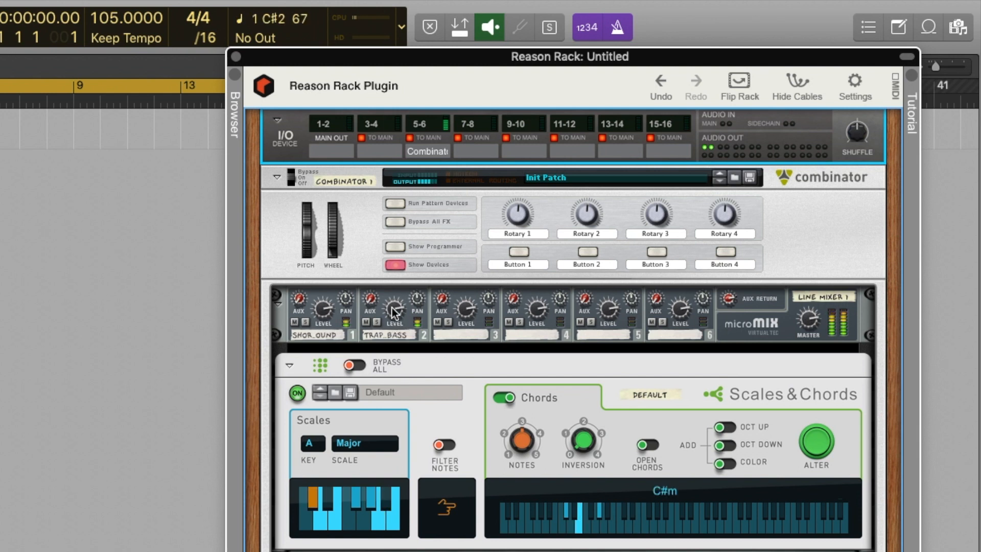
Turn the micromix channel 2 (TRAP_BASS) level knob down to 0
{"action": "left_click_drag", "start_coordinate": [394, 311], "coordinate": [400, 364]}
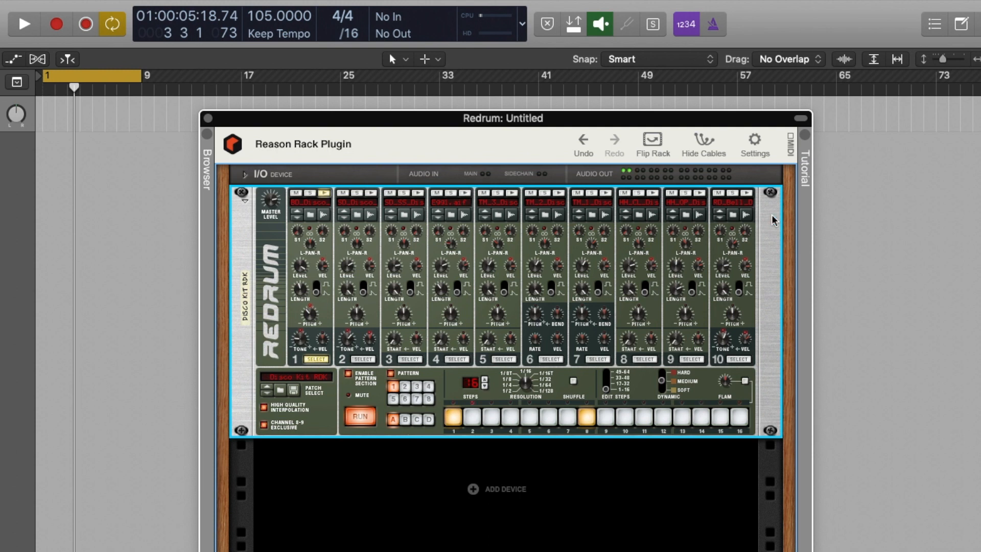
{"action": "left_click", "coordinate": [646, 142]}
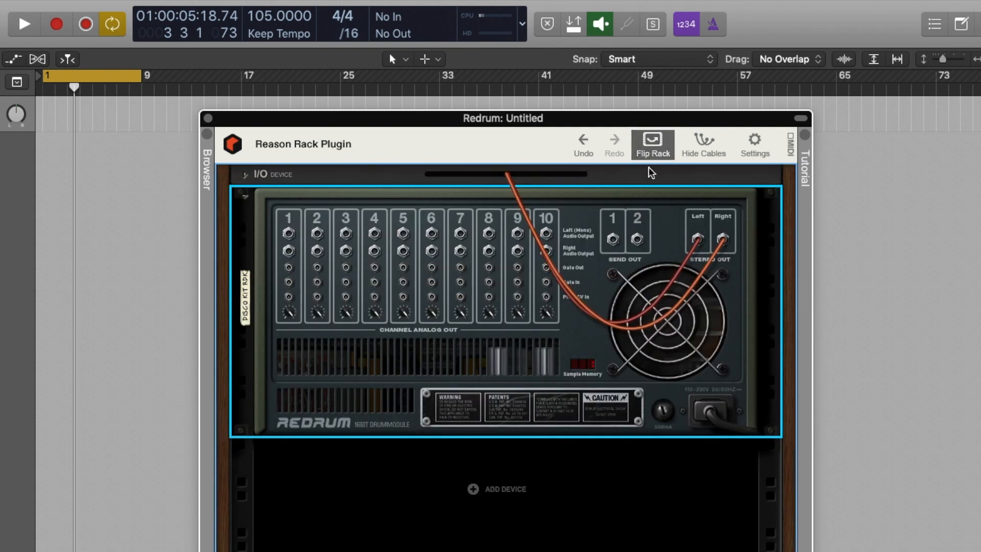
{"action": "left_click", "coordinate": [245, 175]}
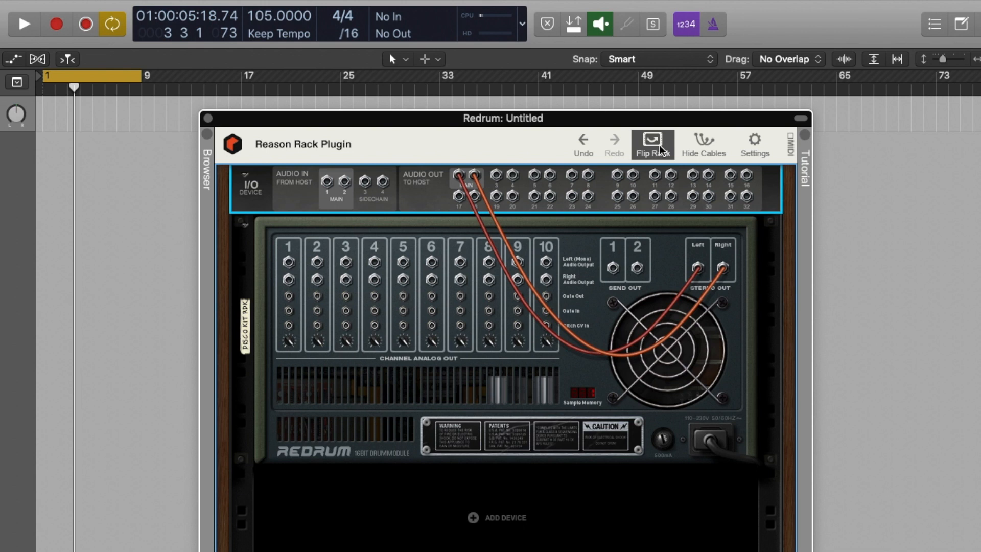
{"action": "left_click", "coordinate": [661, 148]}
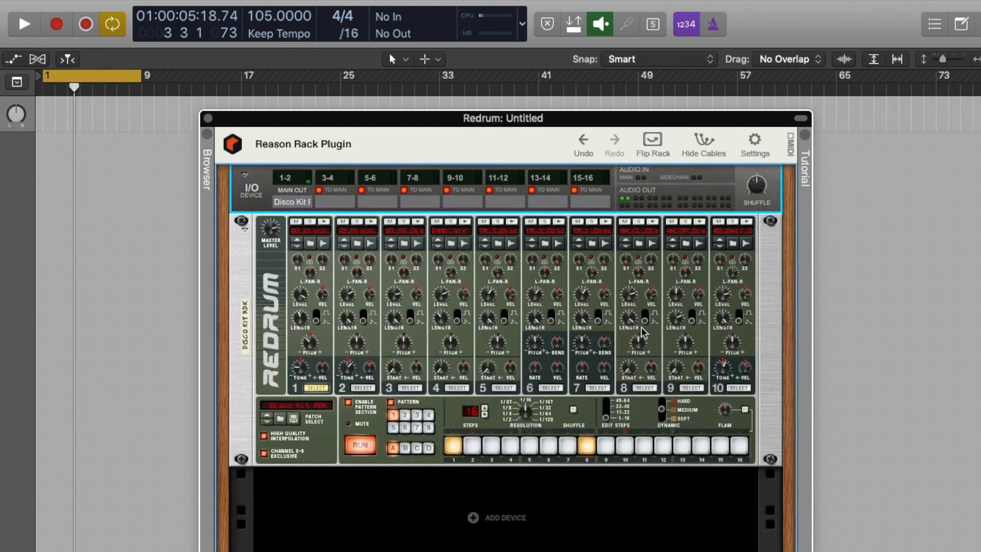
{"action": "key", "text": "Return"}
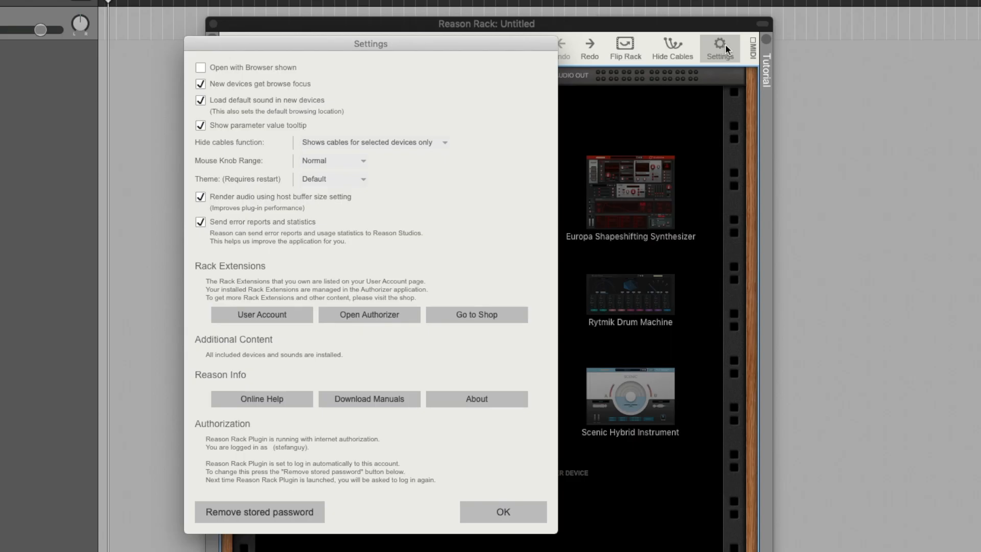
{"action": "left_click", "coordinate": [361, 181]}
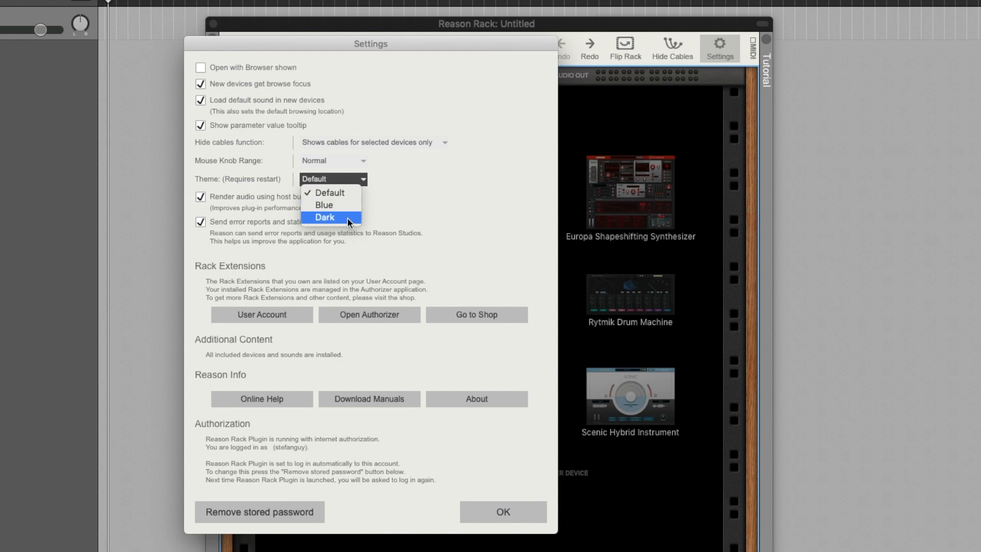
{"action": "left_click", "coordinate": [418, 211]}
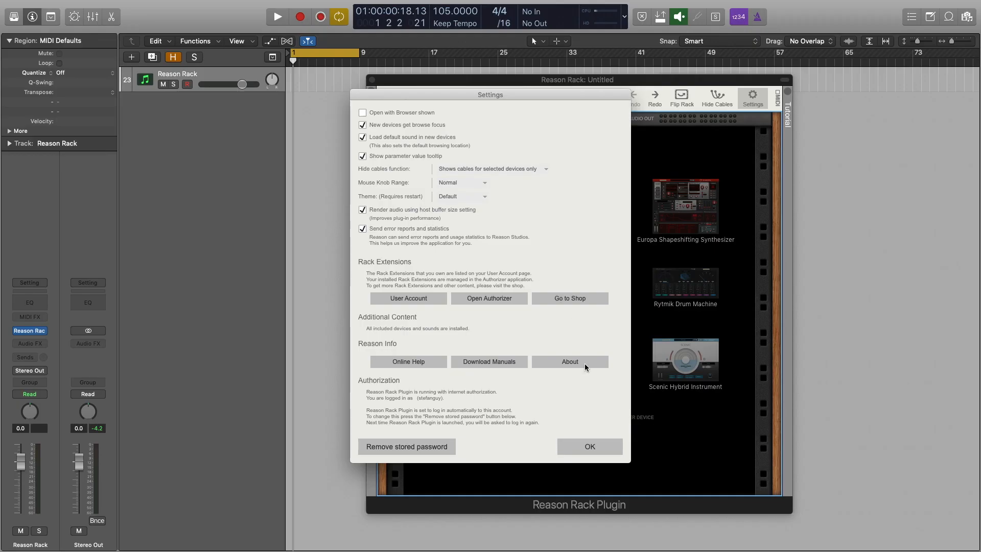
Close the Reason Rack settings with OK, leaving the theme at Default
{"action": "left_click", "coordinate": [590, 447]}
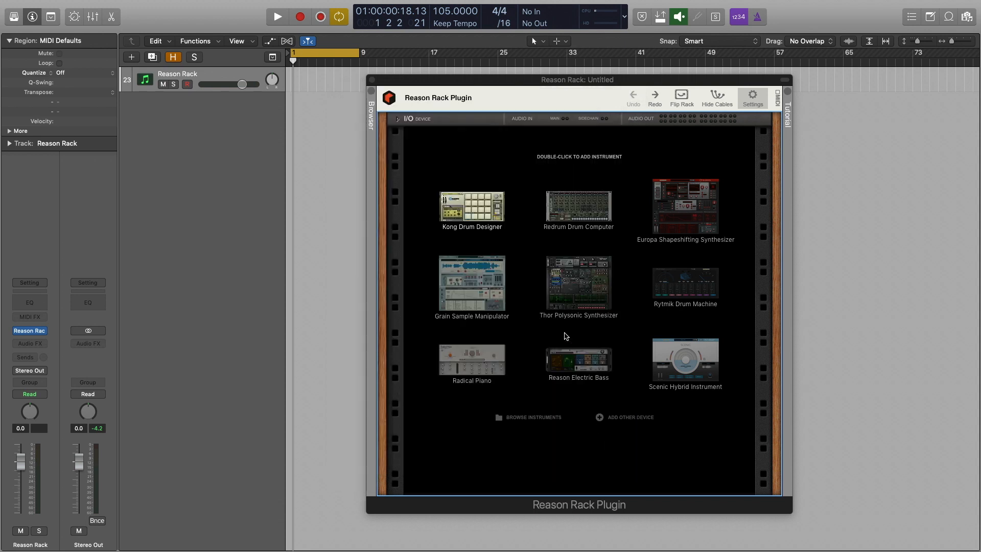